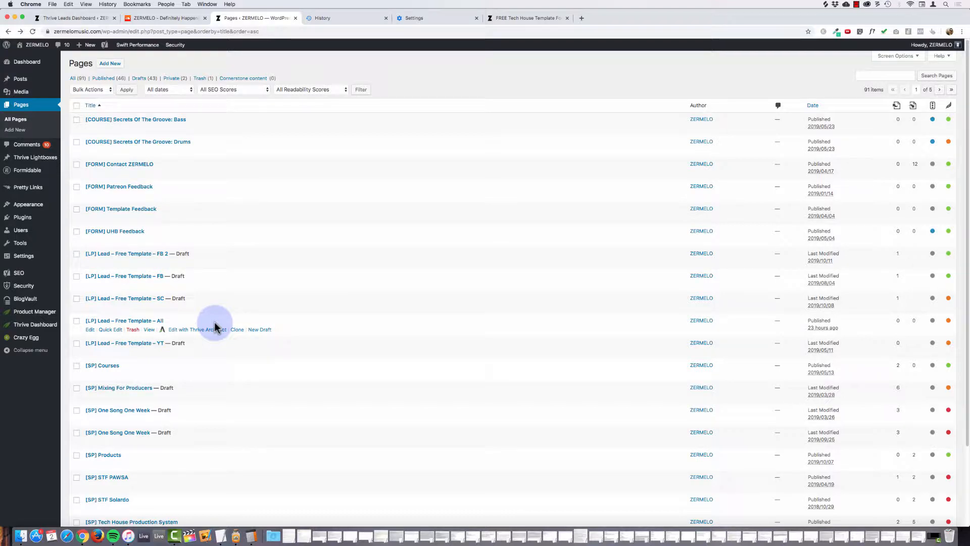
View the "[LP] Lead – Free Template – All" page and open it for editing in Thrive Architect
{"action": "left_click", "coordinate": [149, 331]}
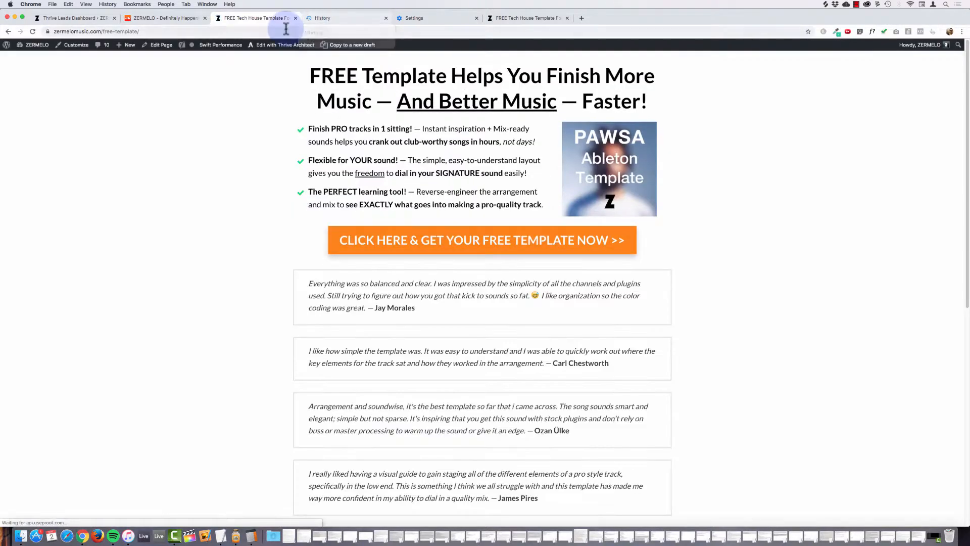
{"action": "left_click_drag", "start_coordinate": [288, 80], "coordinate": [632, 275]}
{"action": "left_click", "coordinate": [717, 313]}
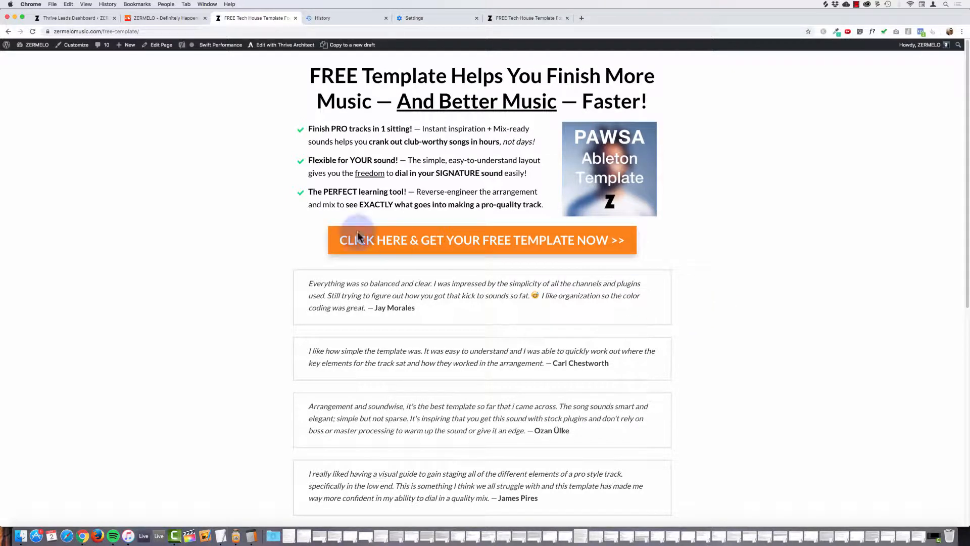
{"action": "left_click", "coordinate": [228, 162]}
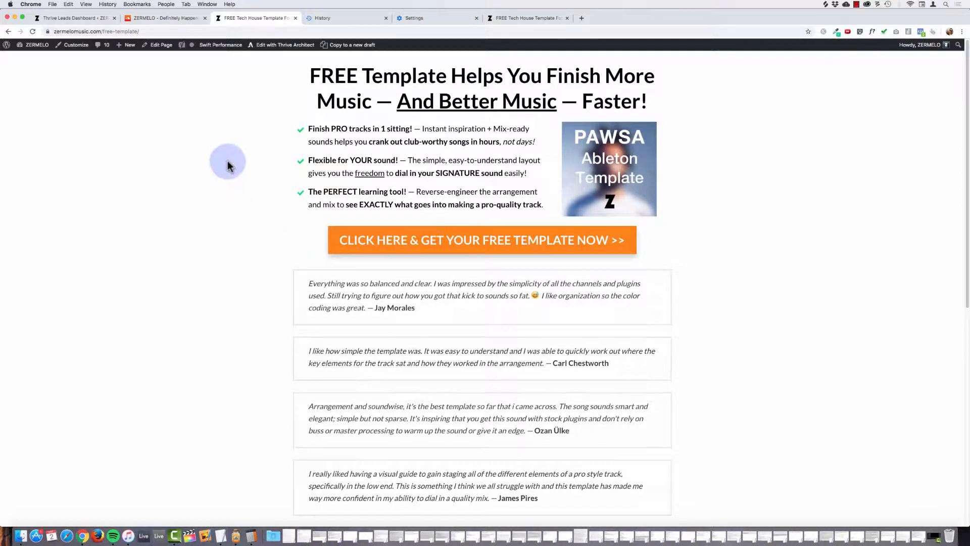
{"action": "left_click", "coordinate": [284, 49]}
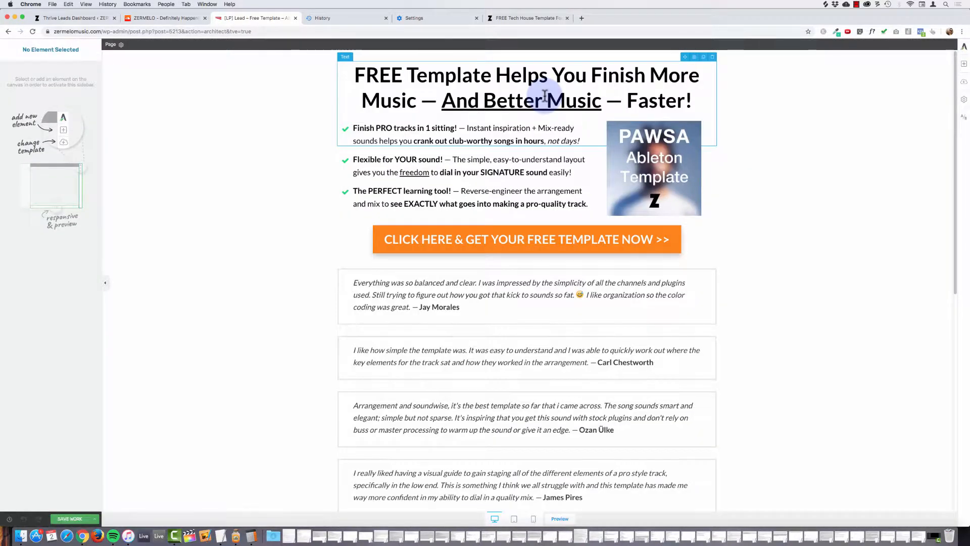
Add a new variation of the page from its A/B test dashboard and open that variation for editing
{"action": "left_click", "coordinate": [963, 125]}
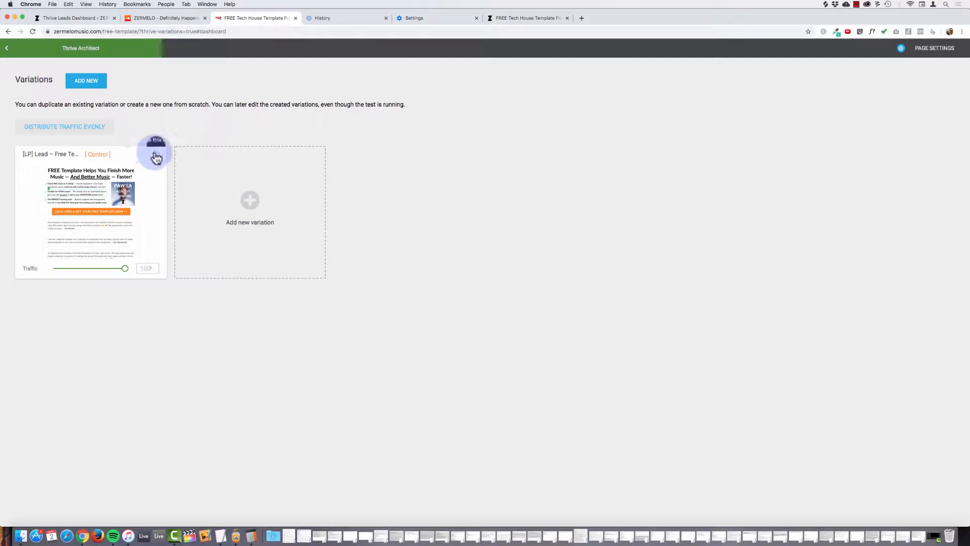
{"action": "left_click", "coordinate": [254, 186]}
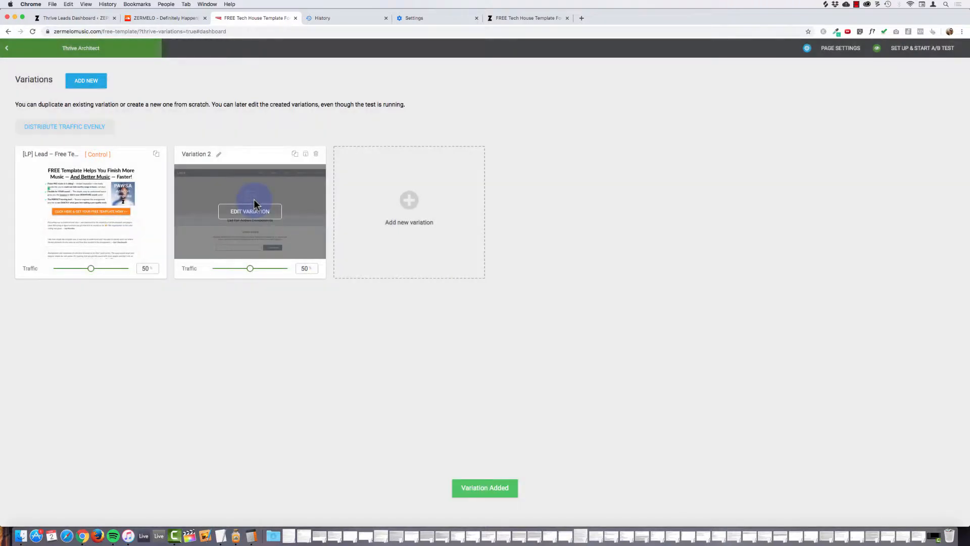
{"action": "mouse_move", "coordinate": [250, 213]}
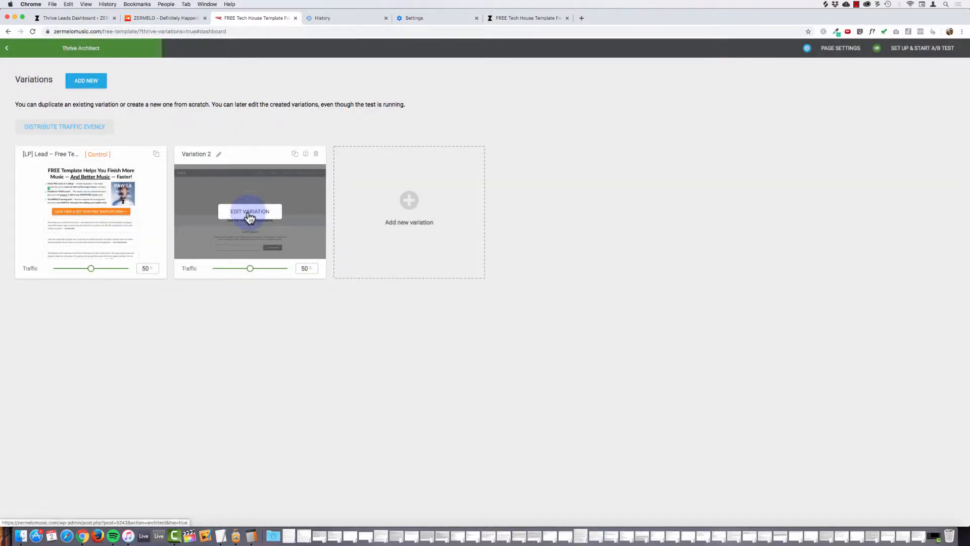
{"action": "left_click", "coordinate": [248, 214]}
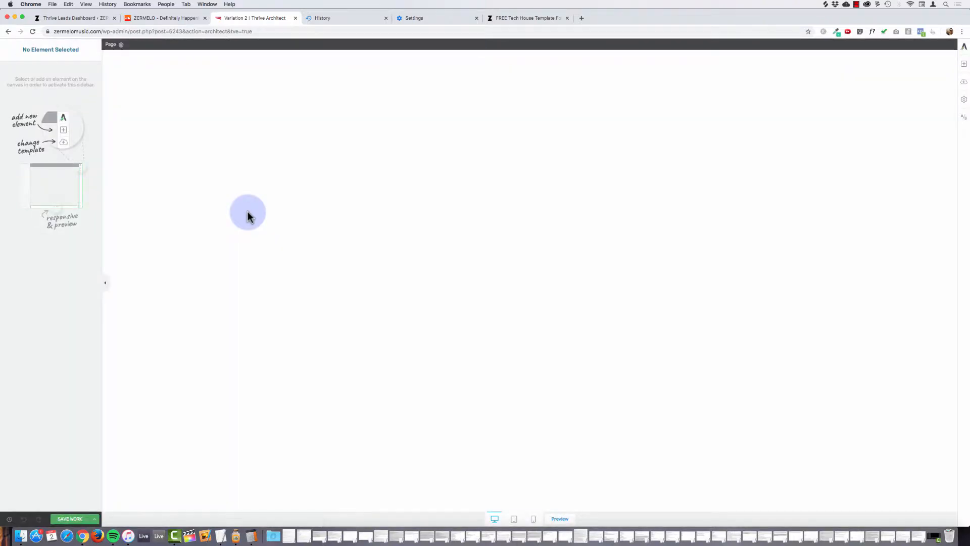
Insert the saved content template "Lead - Free Template - Home 1" into the blank variation page
{"action": "left_click", "coordinate": [963, 64]}
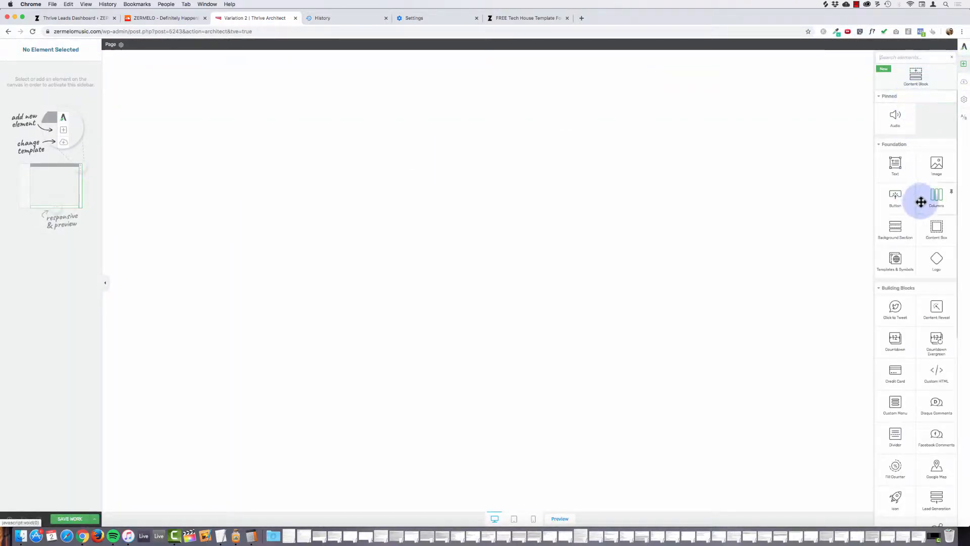
{"action": "left_click_drag", "start_coordinate": [895, 263], "coordinate": [474, 60]}
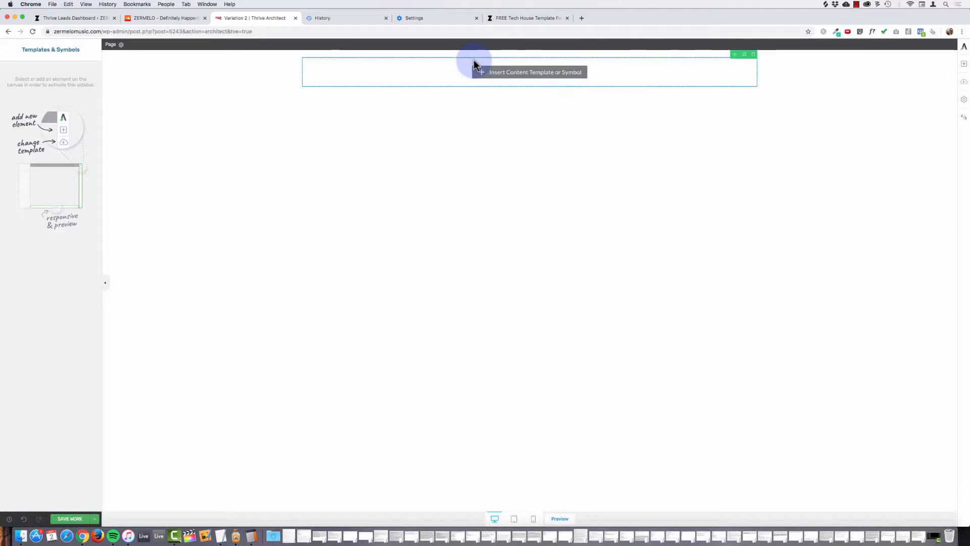
{"action": "left_click", "coordinate": [557, 66]}
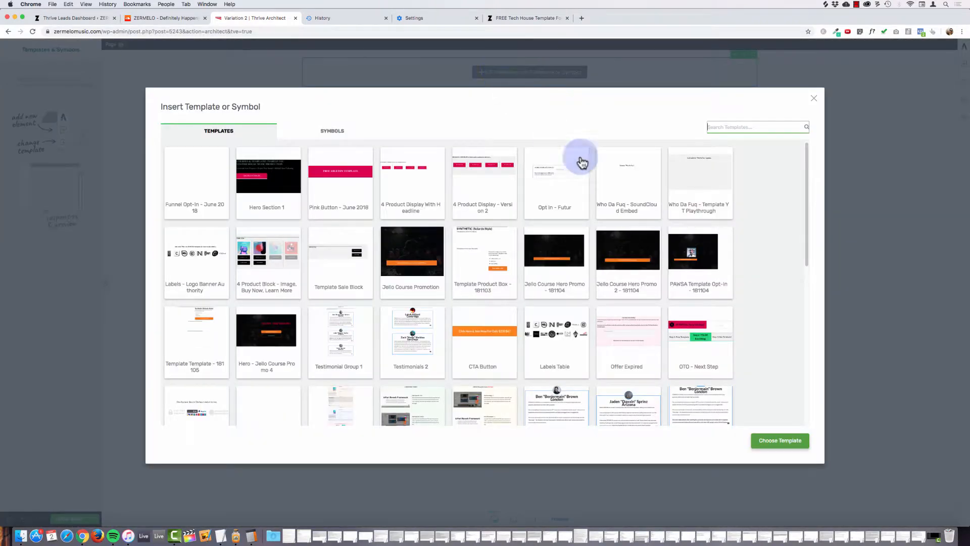
{"action": "scroll", "coordinate": [662, 201], "scroll_direction": "down", "scroll_amount": 1}
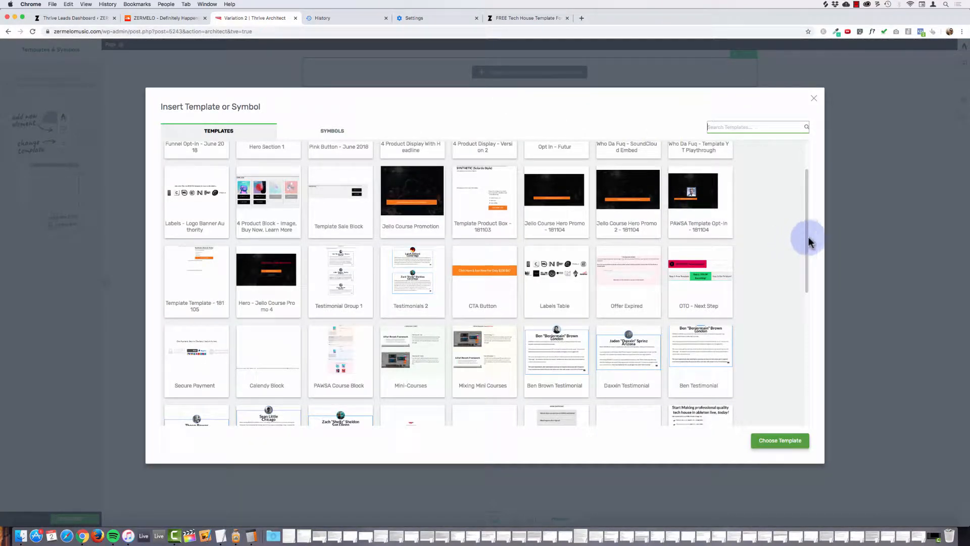
{"action": "scroll", "coordinate": [806, 238], "scroll_direction": "down", "scroll_amount": 5}
{"action": "left_click", "coordinate": [639, 375]}
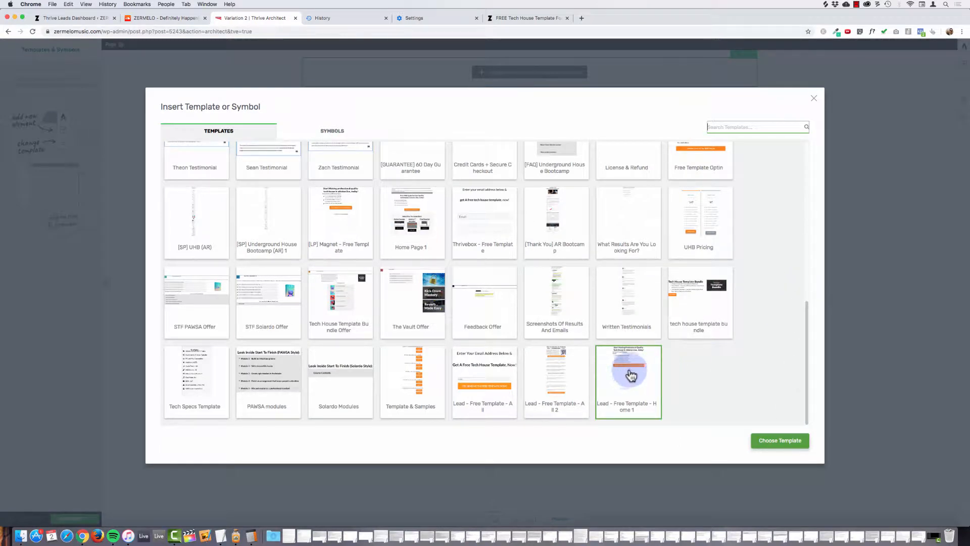
{"action": "left_click", "coordinate": [632, 373]}
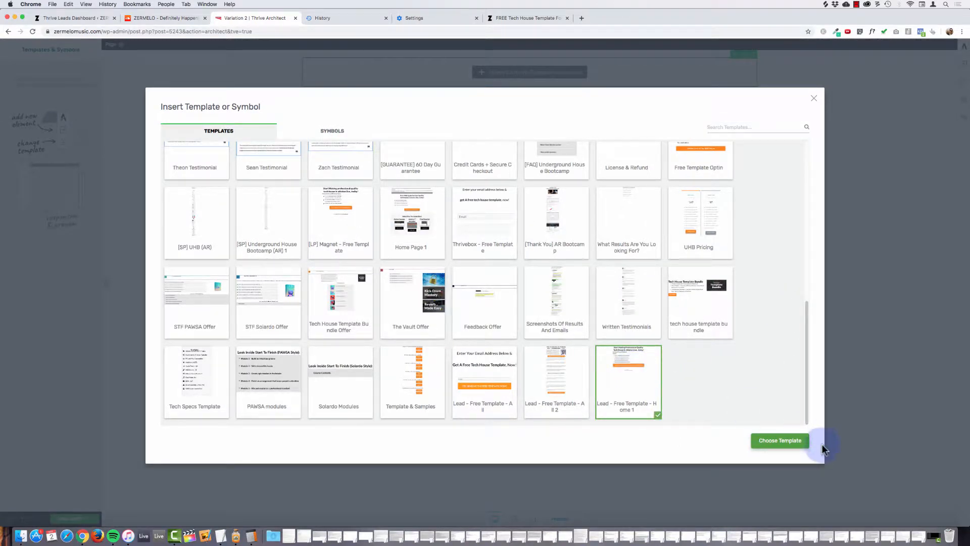
{"action": "left_click", "coordinate": [783, 441]}
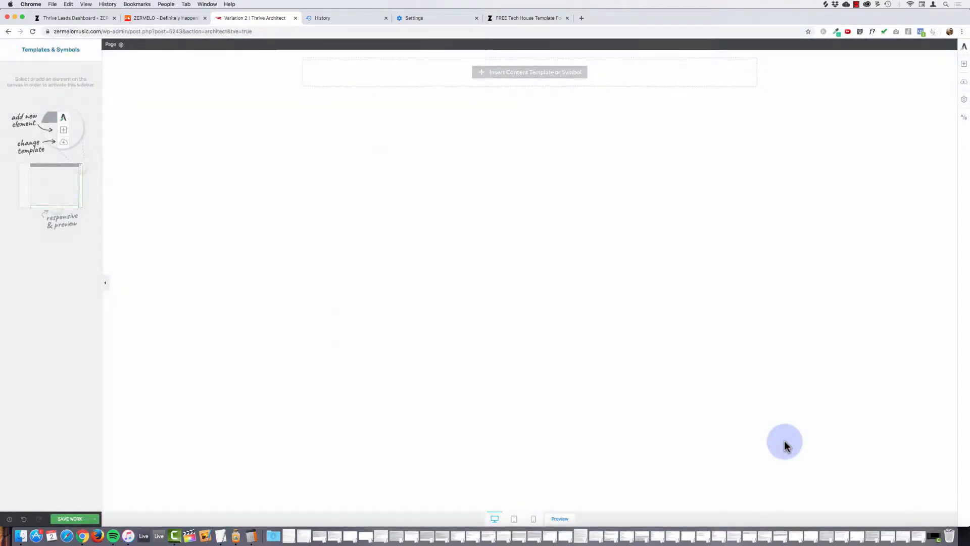
{"action": "left_click", "coordinate": [439, 252]}
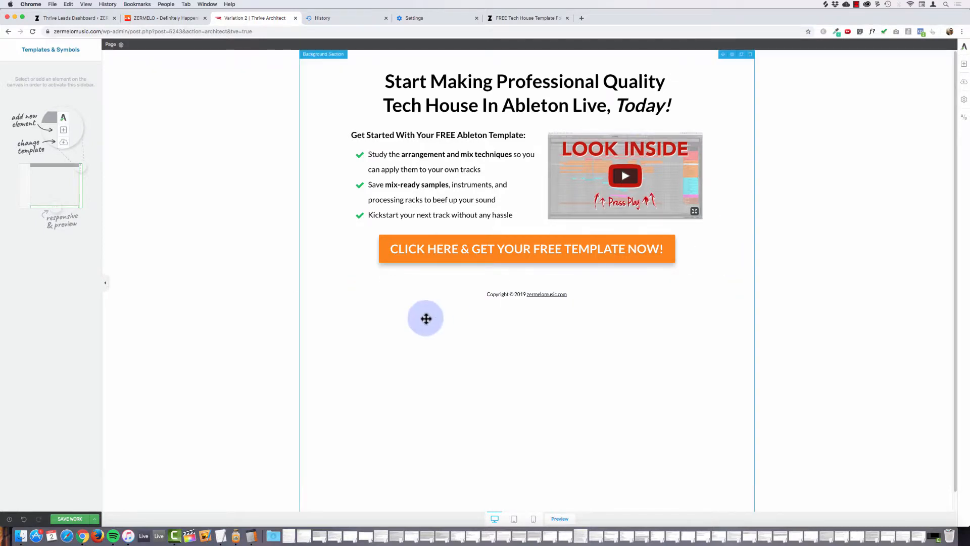
Save Variation 2 and return to the page's variations dashboard
{"action": "left_click", "coordinate": [68, 520]}
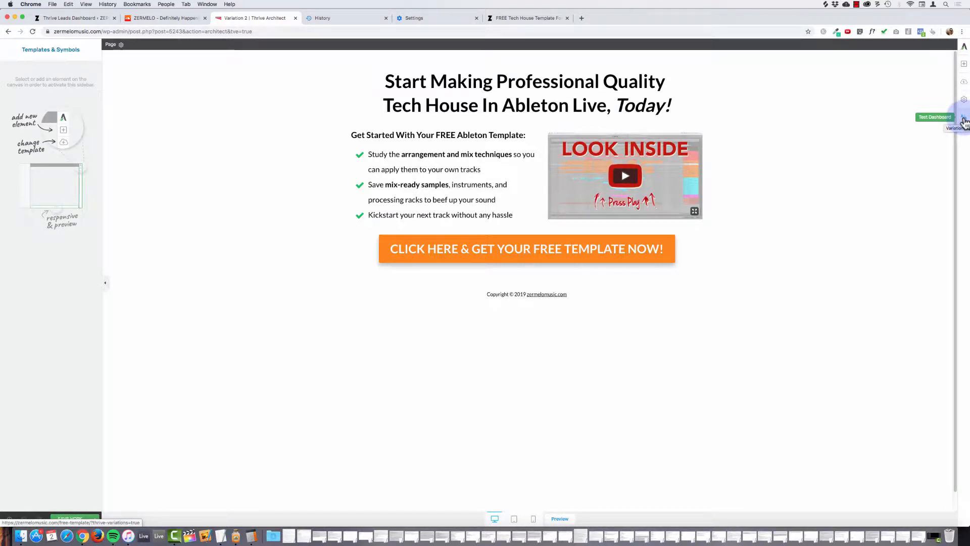
{"action": "left_click", "coordinate": [963, 120]}
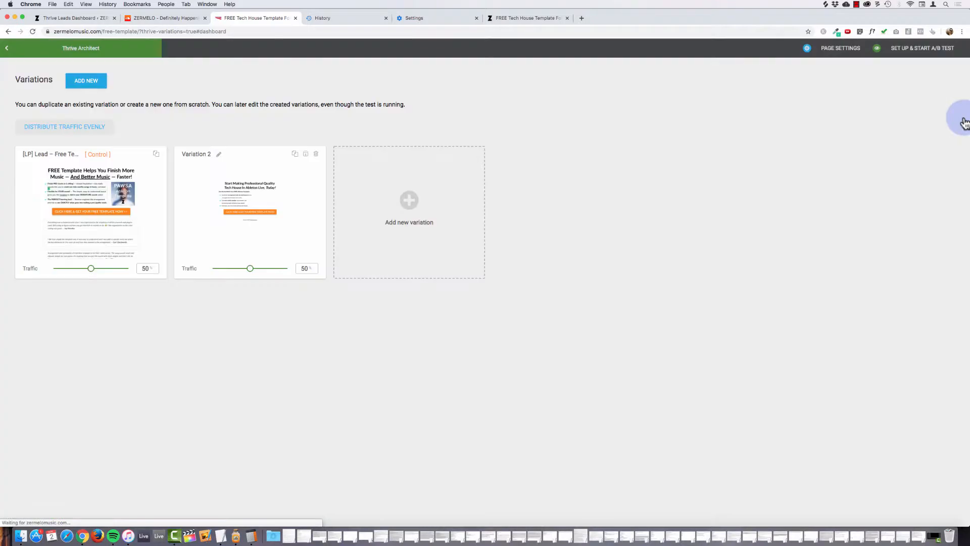
Shift the control page's traffic share to 91% and redistribute the traffic evenly across both variations
{"action": "mouse_move", "coordinate": [121, 179]}
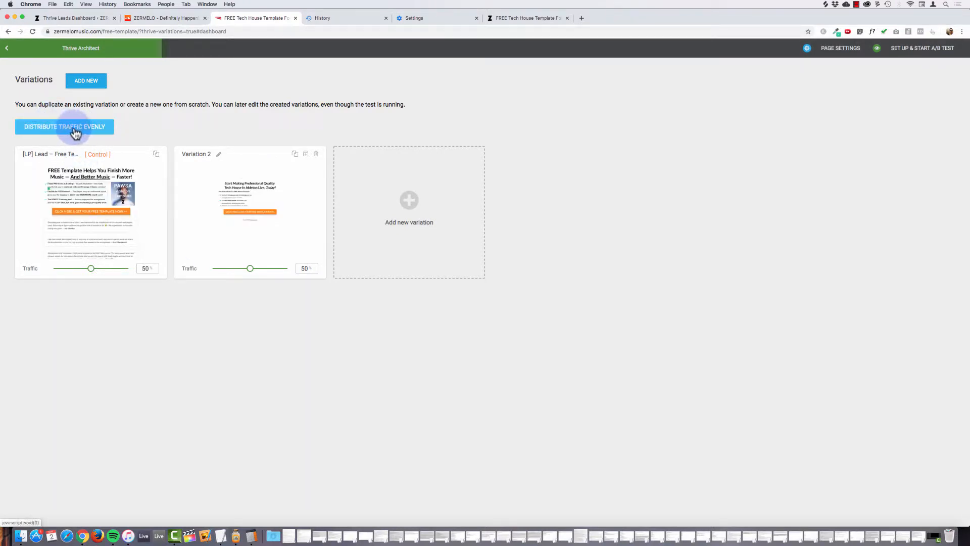
{"action": "left_click_drag", "start_coordinate": [91, 268], "coordinate": [119, 269]}
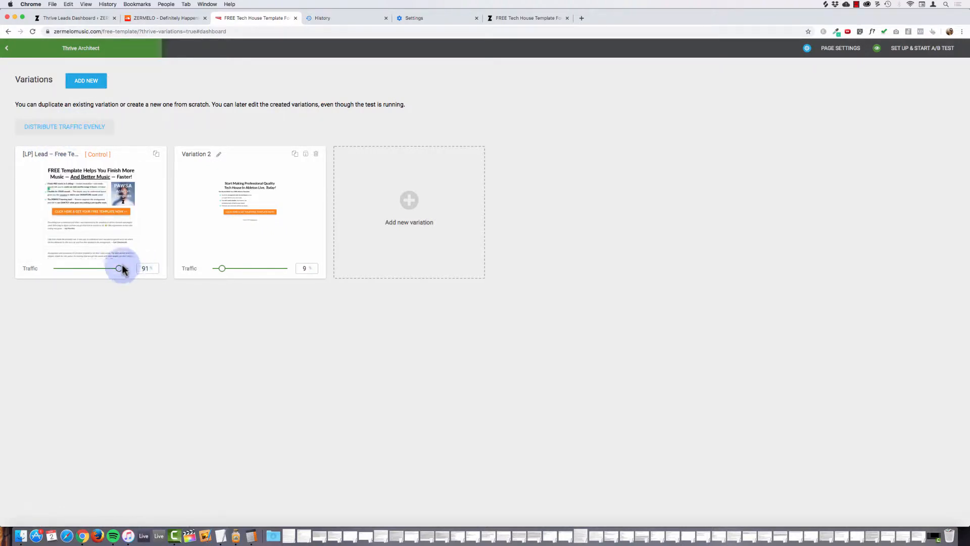
{"action": "left_click", "coordinate": [65, 129]}
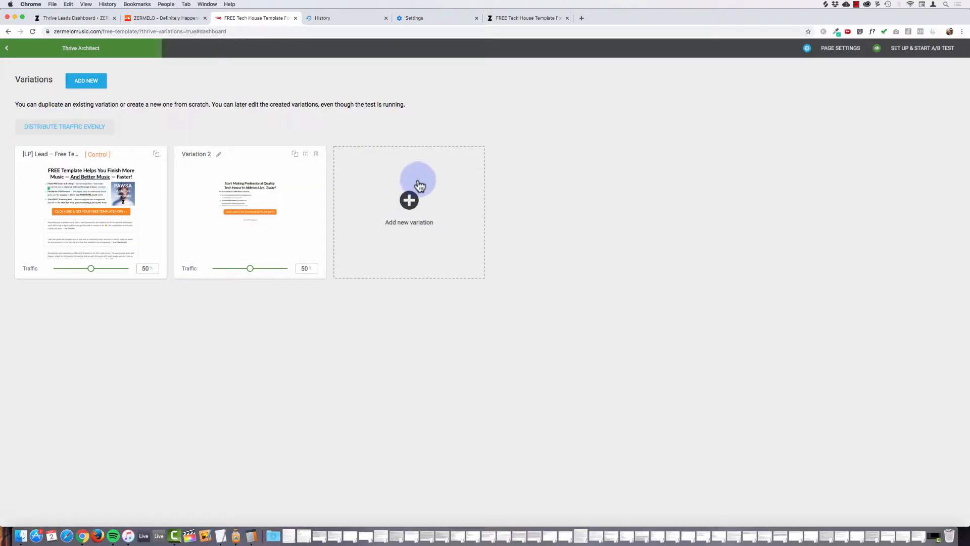
Set up an A/B test named "Proof vs. Home" with automatic winner settings off, and continue to the goal selection
{"action": "mouse_move", "coordinate": [126, 254]}
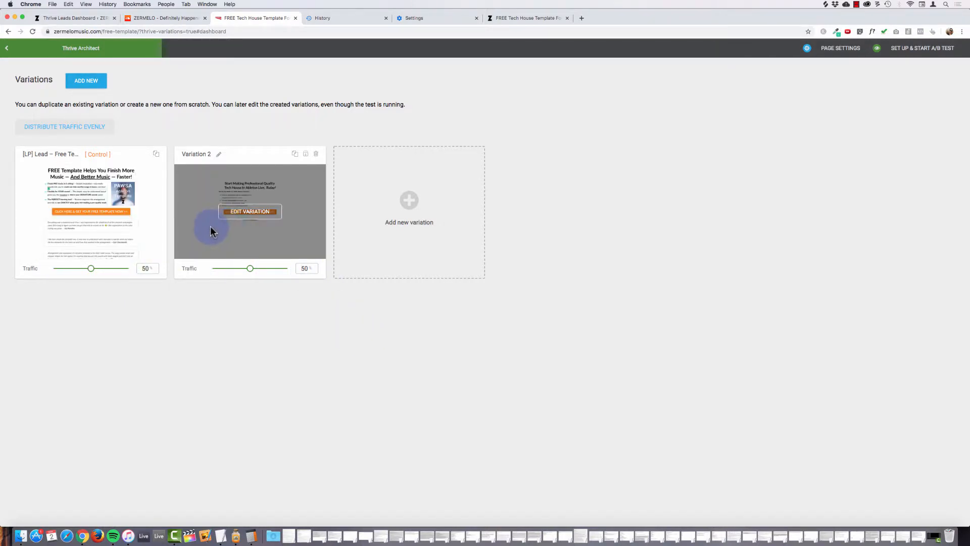
{"action": "left_click", "coordinate": [909, 50]}
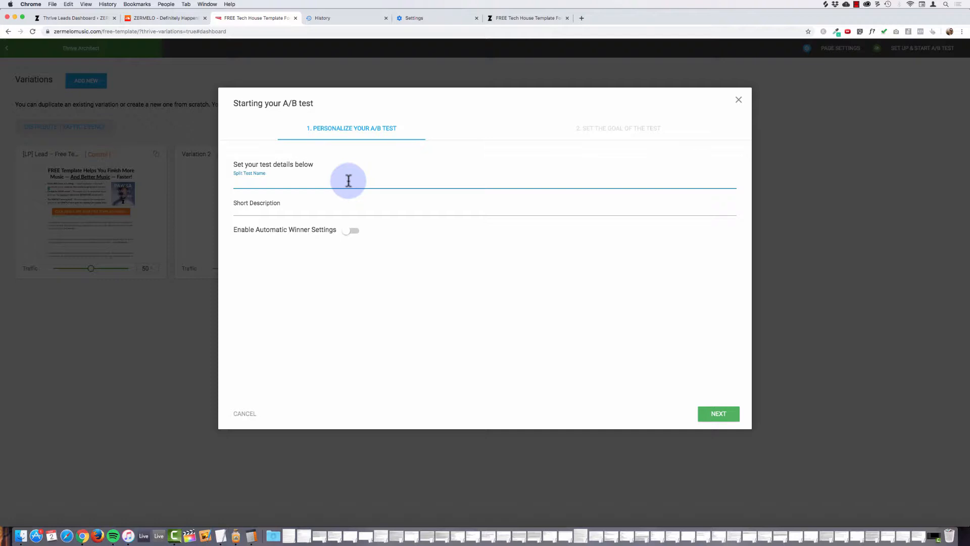
{"action": "type", "text": "Proof vs. Home"}
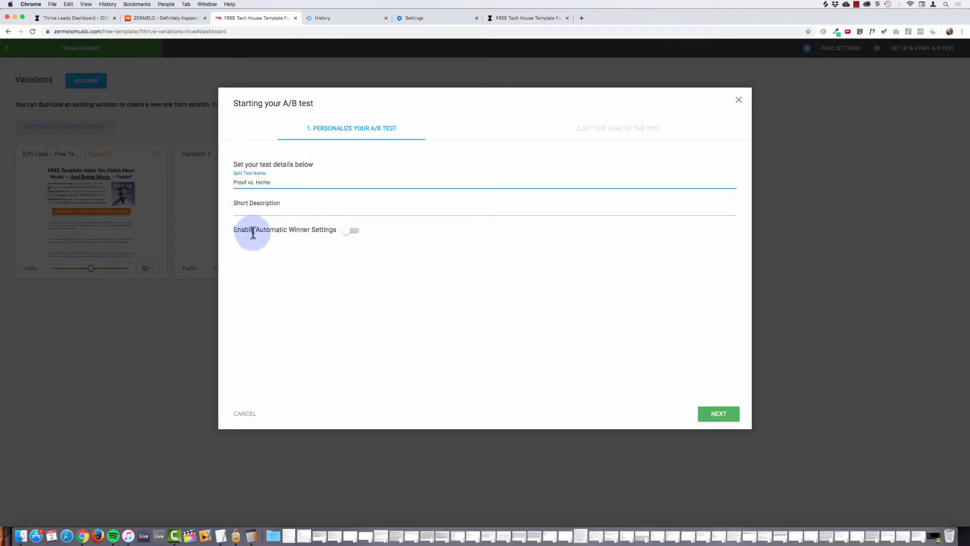
{"action": "left_click", "coordinate": [354, 233]}
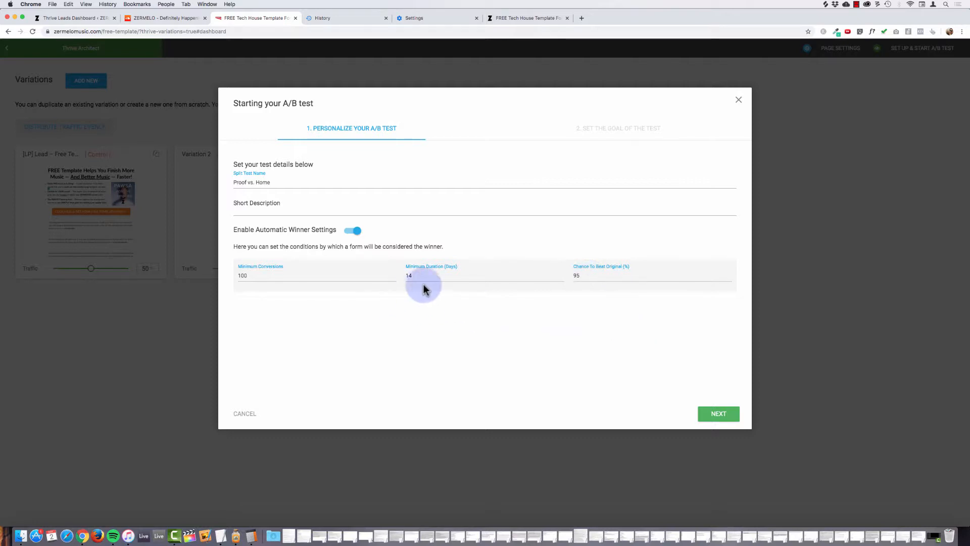
{"action": "left_click", "coordinate": [347, 234]}
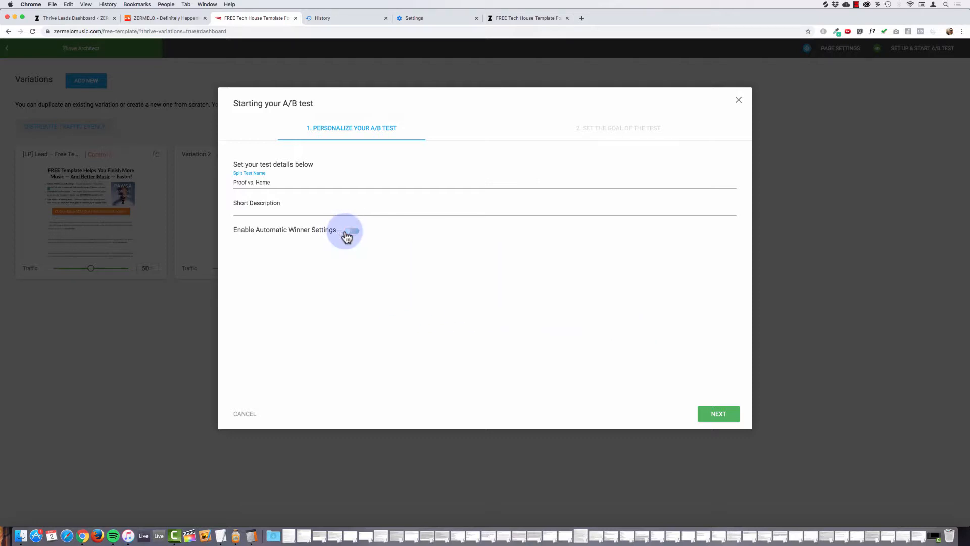
{"action": "left_click", "coordinate": [722, 416]}
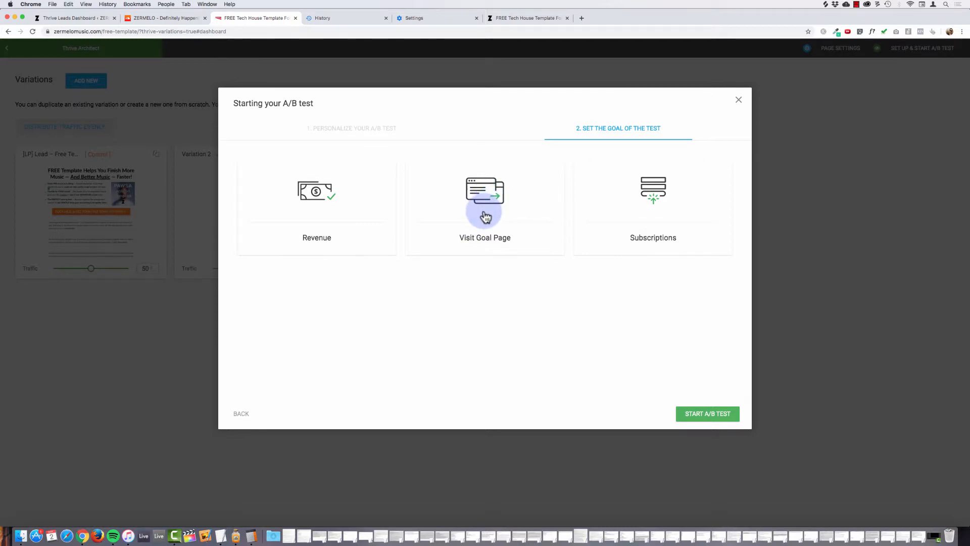
Choose Subscriptions as the A/B test goal, review its lead generation form requirement, and start the test
{"action": "left_click", "coordinate": [661, 205]}
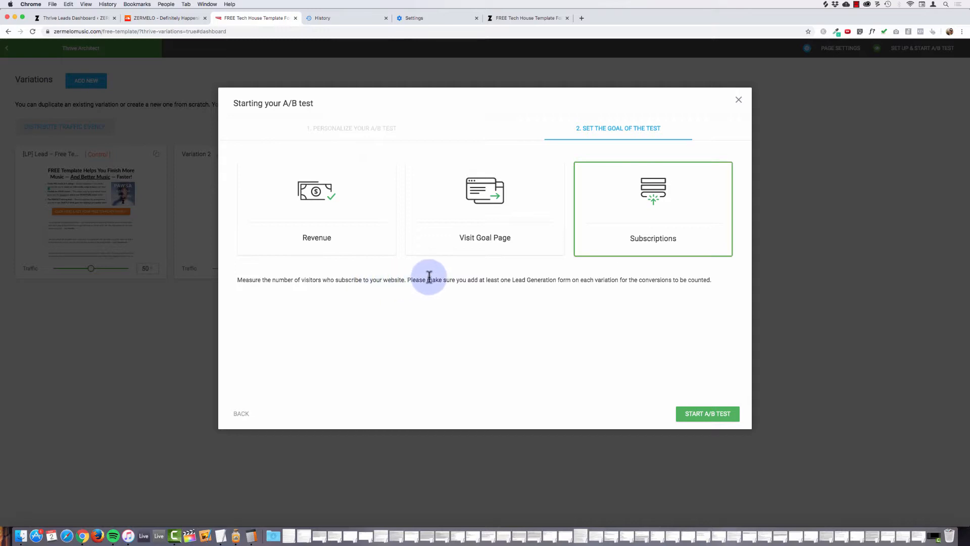
{"action": "left_click_drag", "start_coordinate": [407, 279], "coordinate": [471, 279]}
{"action": "left_click", "coordinate": [505, 278]}
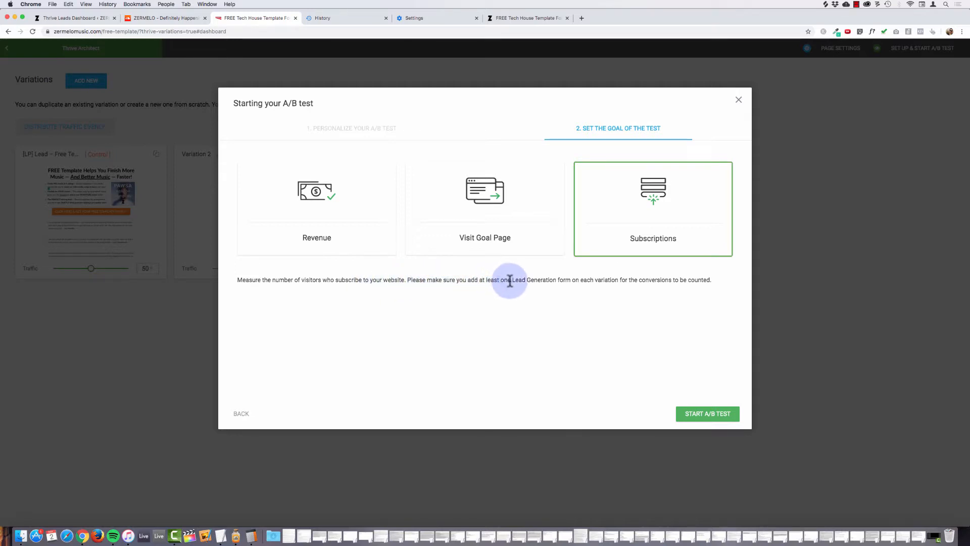
{"action": "left_click_drag", "start_coordinate": [511, 279], "coordinate": [640, 279]}
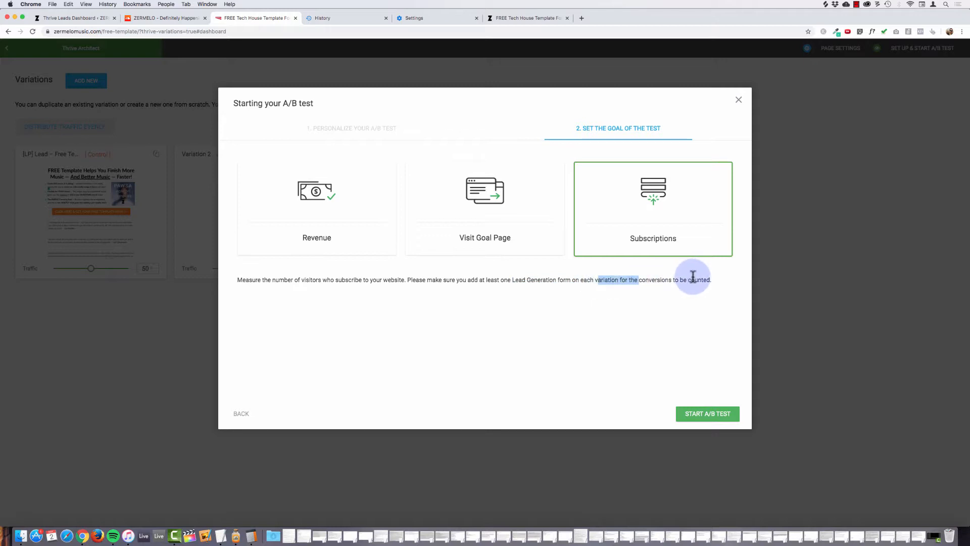
{"action": "left_click", "coordinate": [691, 277]}
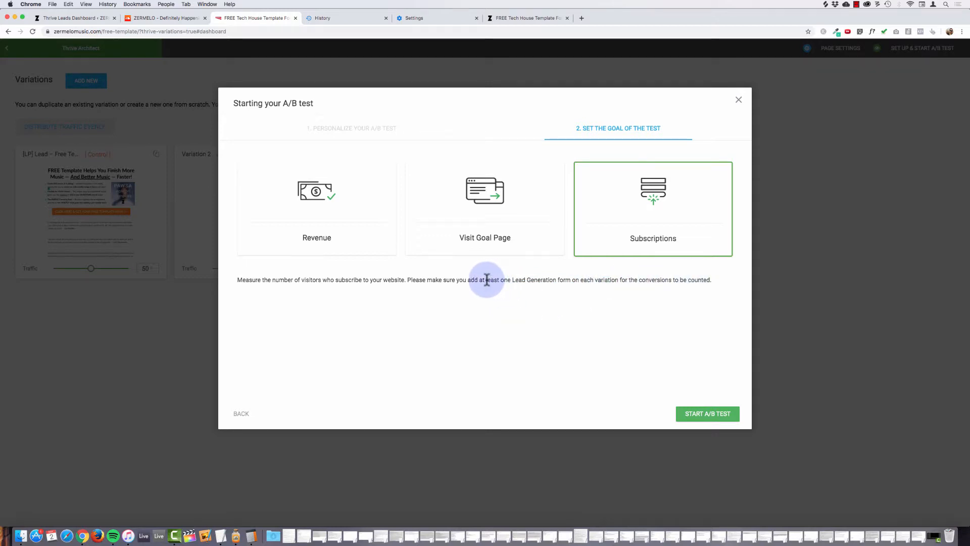
{"action": "left_click_drag", "start_coordinate": [486, 279], "coordinate": [576, 277]}
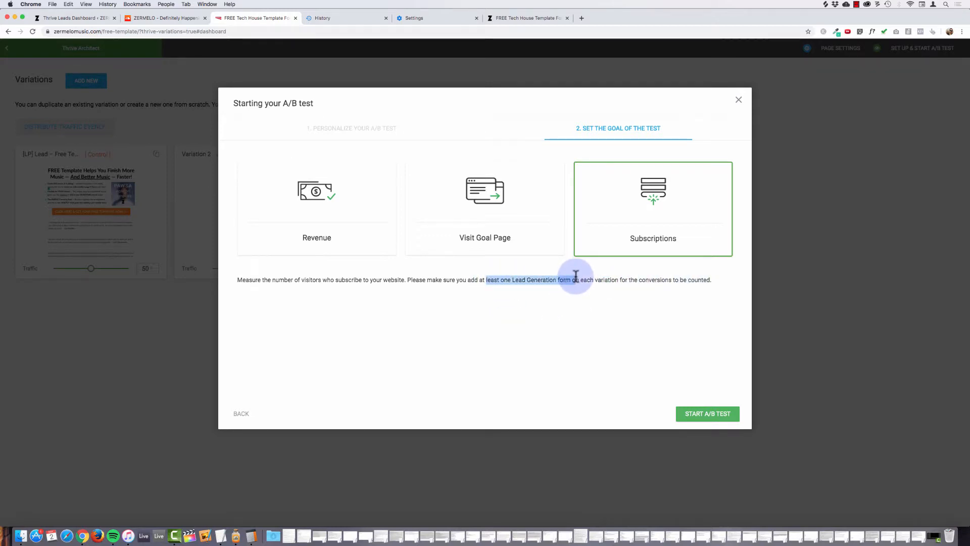
{"action": "left_click", "coordinate": [593, 329]}
{"action": "left_click", "coordinate": [713, 416]}
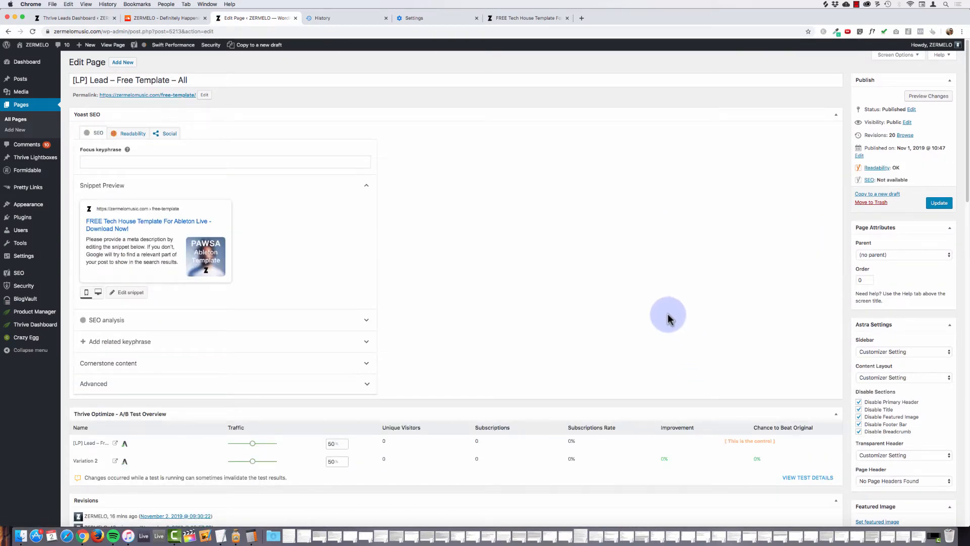
Open the previews of the control page and Variation 2 from the Thrive Optimize A/B test overview
{"action": "scroll", "coordinate": [668, 318], "scroll_direction": "down", "scroll_amount": 2}
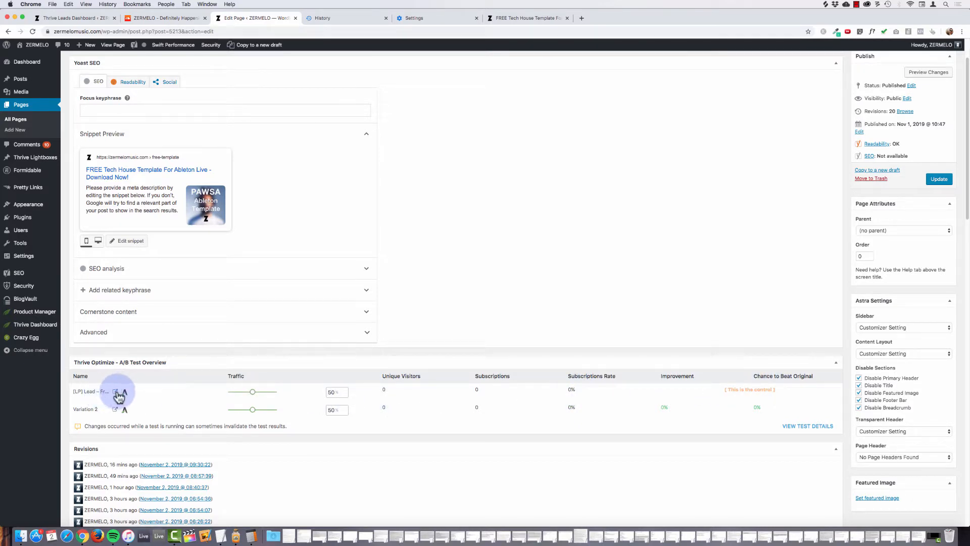
{"action": "left_click", "coordinate": [115, 409]}
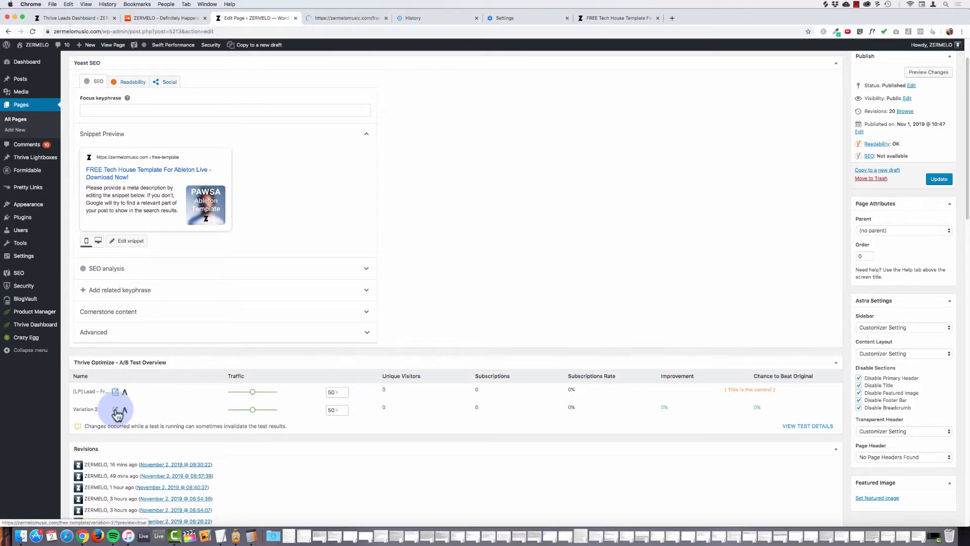
Examine the control page's preview, reading its headline and the three benefit bullets beside the template image
{"action": "left_click", "coordinate": [115, 392]}
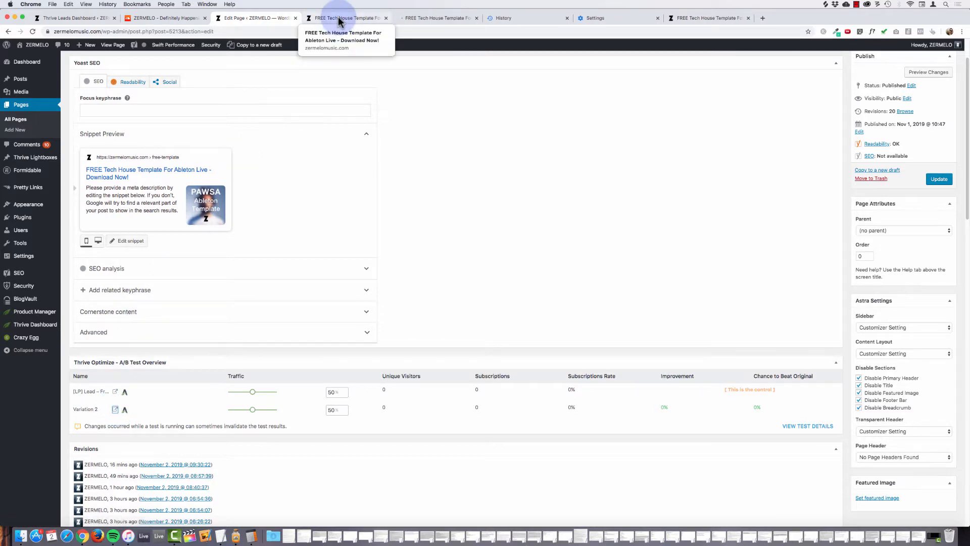
{"action": "left_click", "coordinate": [338, 18]}
{"action": "left_click_drag", "start_coordinate": [311, 71], "coordinate": [664, 80]}
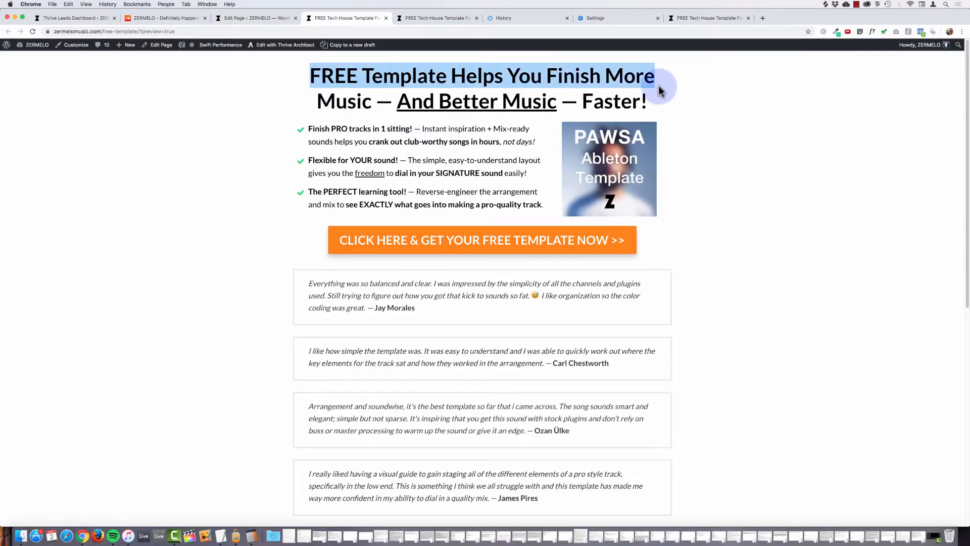
{"action": "left_click", "coordinate": [670, 94]}
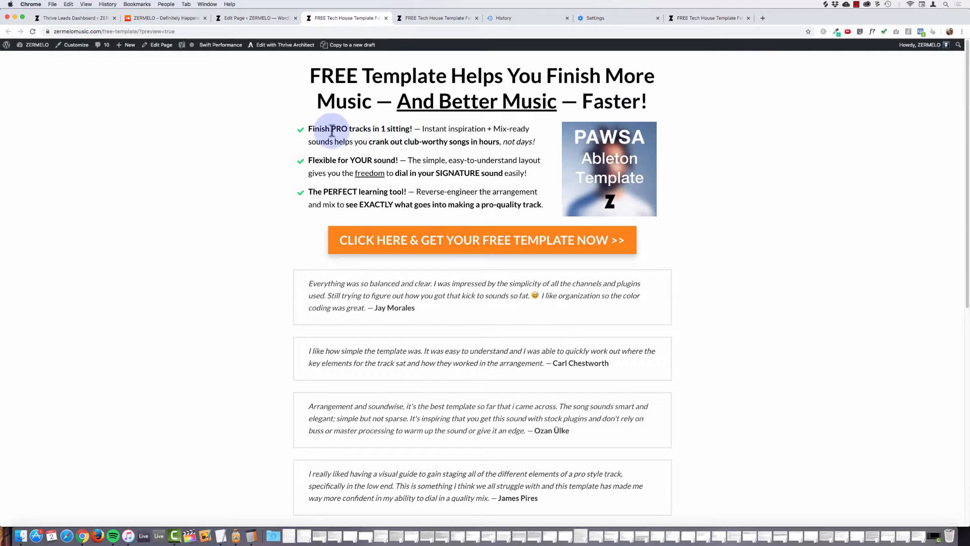
{"action": "left_click_drag", "start_coordinate": [307, 128], "coordinate": [538, 203]}
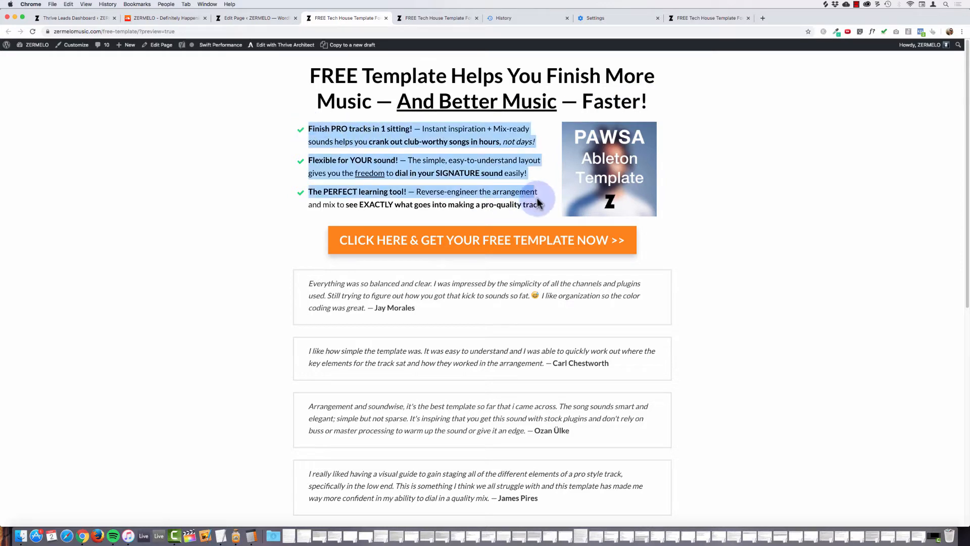
{"action": "left_click", "coordinate": [344, 138]}
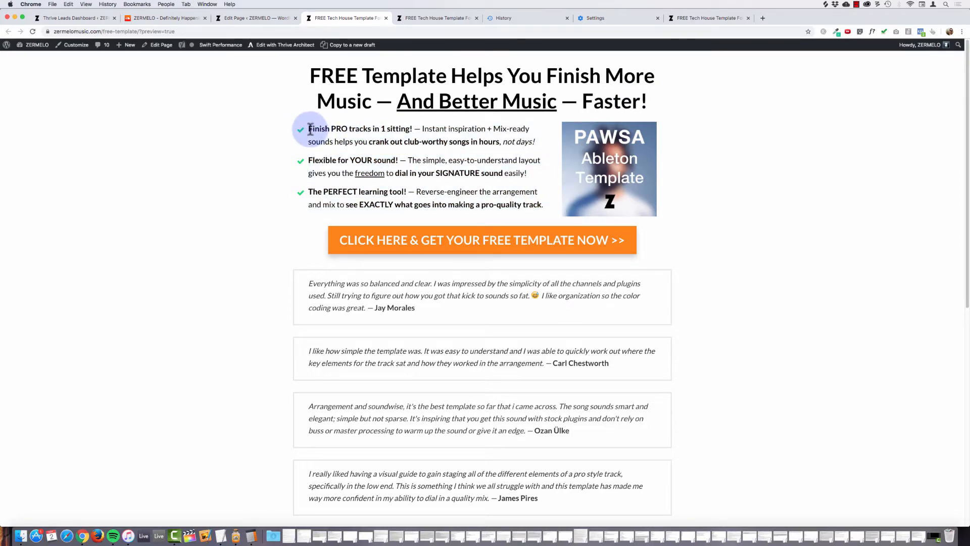
{"action": "left_click_drag", "start_coordinate": [310, 129], "coordinate": [626, 148]}
{"action": "left_click", "coordinate": [687, 156]}
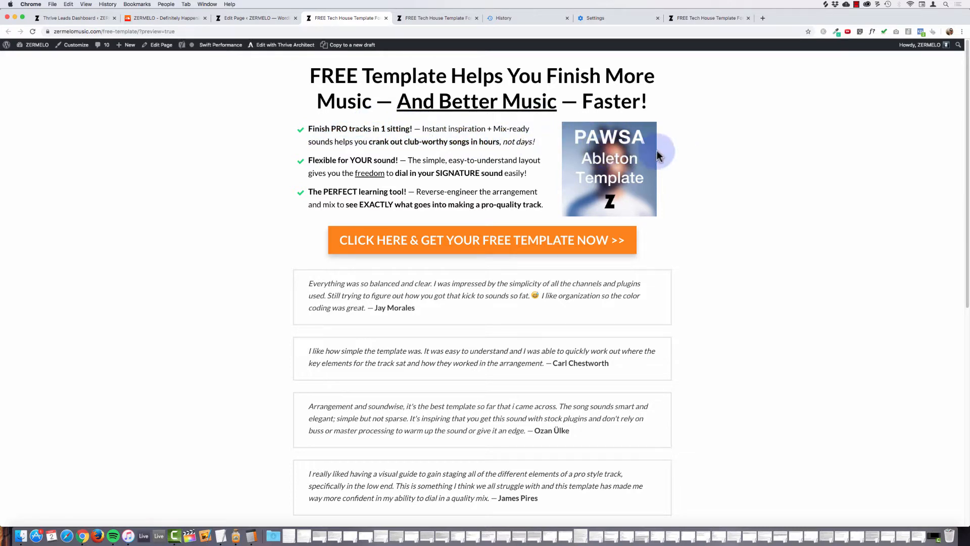
Check that the control page's template image and upper call-to-action each open the email opt-in form, closing it each time
{"action": "left_click", "coordinate": [619, 161]}
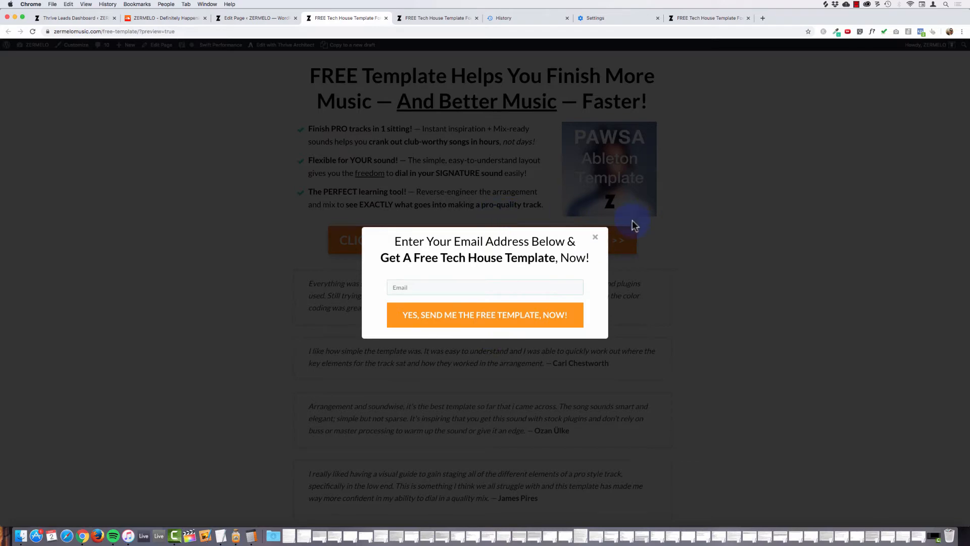
{"action": "left_click", "coordinate": [596, 241]}
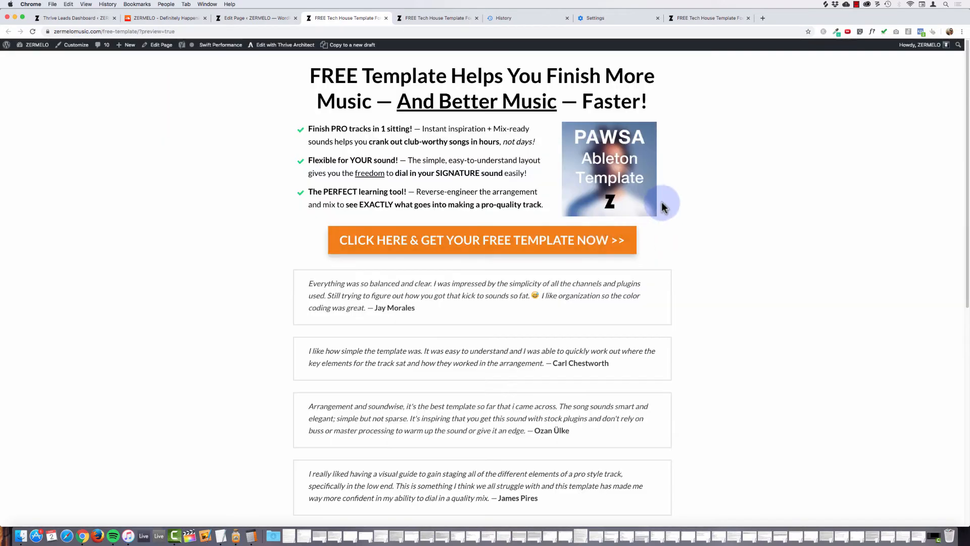
{"action": "left_click", "coordinate": [457, 244]}
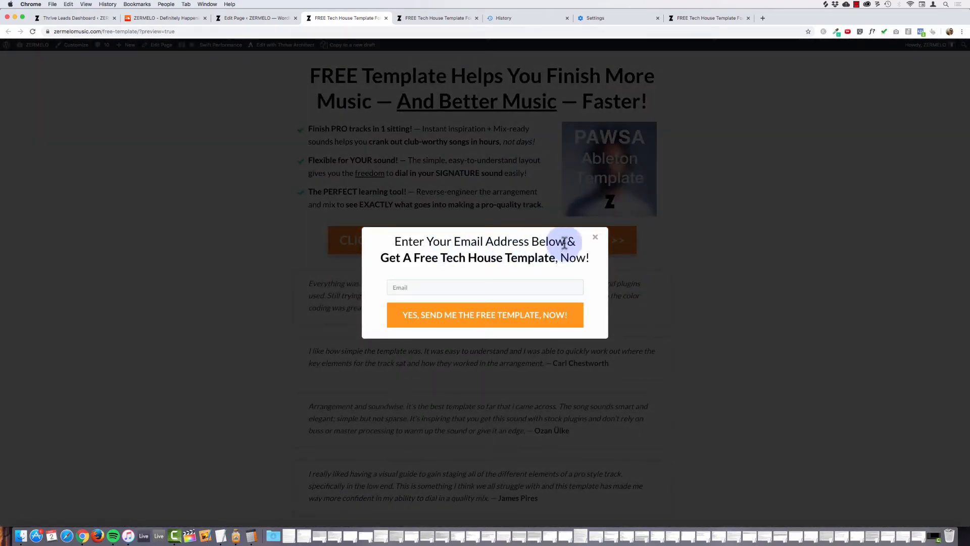
{"action": "left_click", "coordinate": [595, 239]}
Review the control page's testimonials and check the opt-in form opened by the call-to-action at the page's end
{"action": "scroll", "coordinate": [308, 274], "scroll_direction": "down", "scroll_amount": 5}
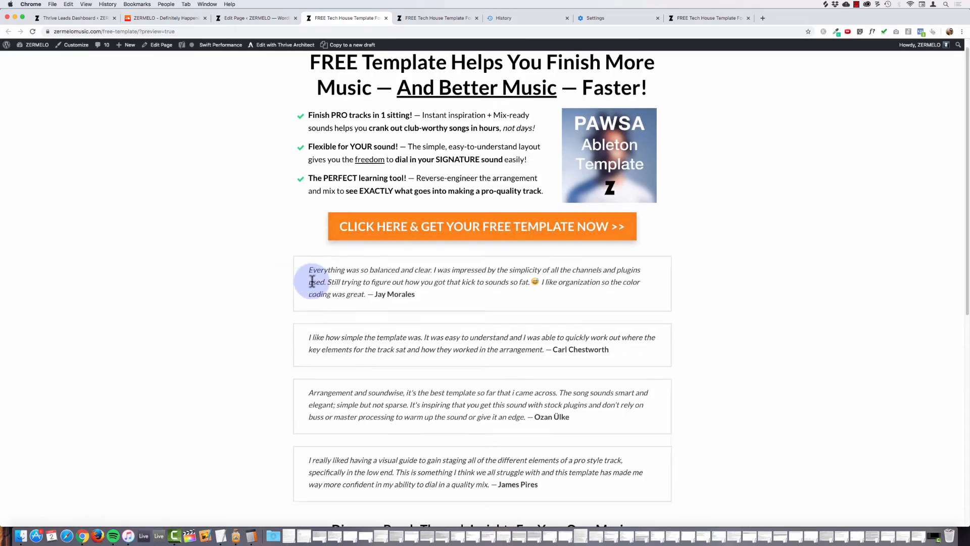
{"action": "scroll", "coordinate": [359, 278], "scroll_direction": "down", "scroll_amount": 3}
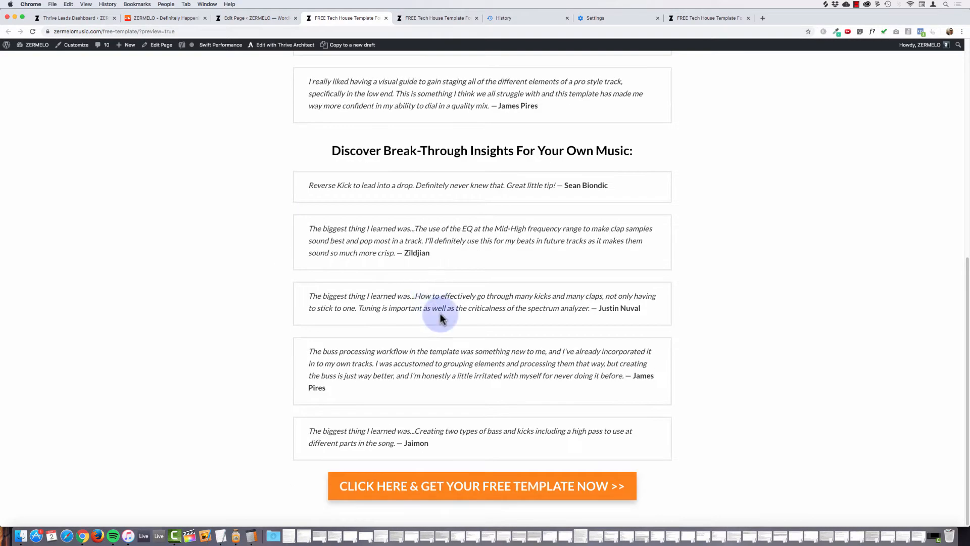
{"action": "left_click", "coordinate": [493, 486]}
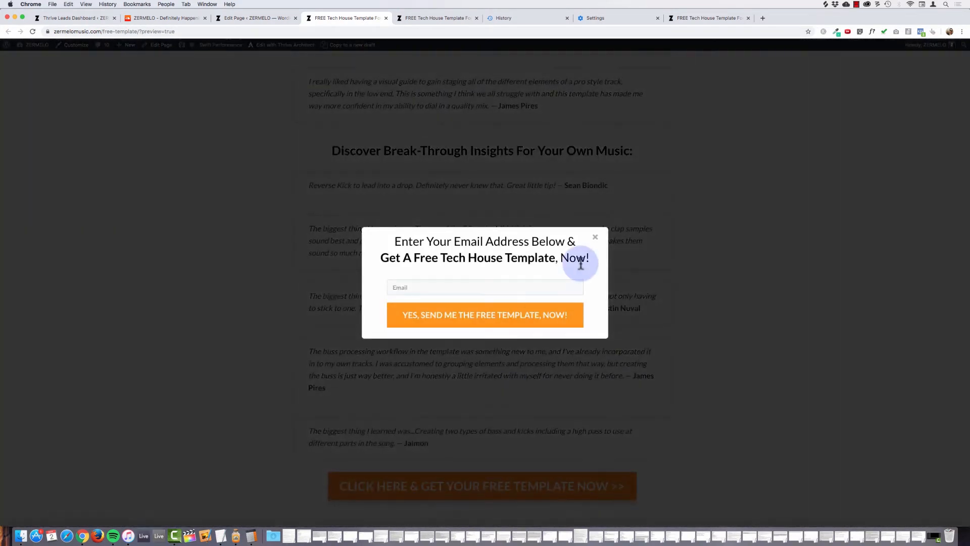
{"action": "left_click", "coordinate": [595, 238]}
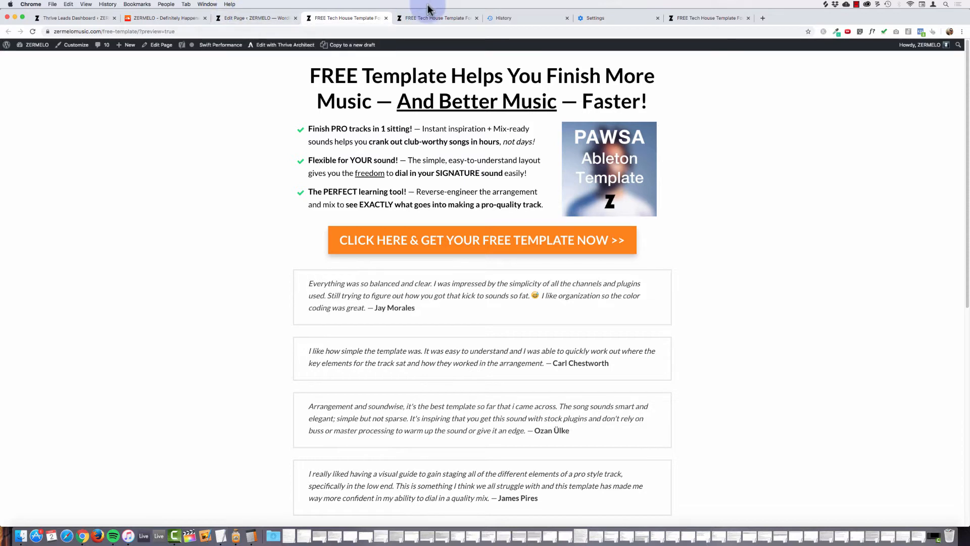
Examine the Variation 2 preview, including its headline, benefit bullets, Look Inside video and call-to-action
{"action": "left_click", "coordinate": [432, 21]}
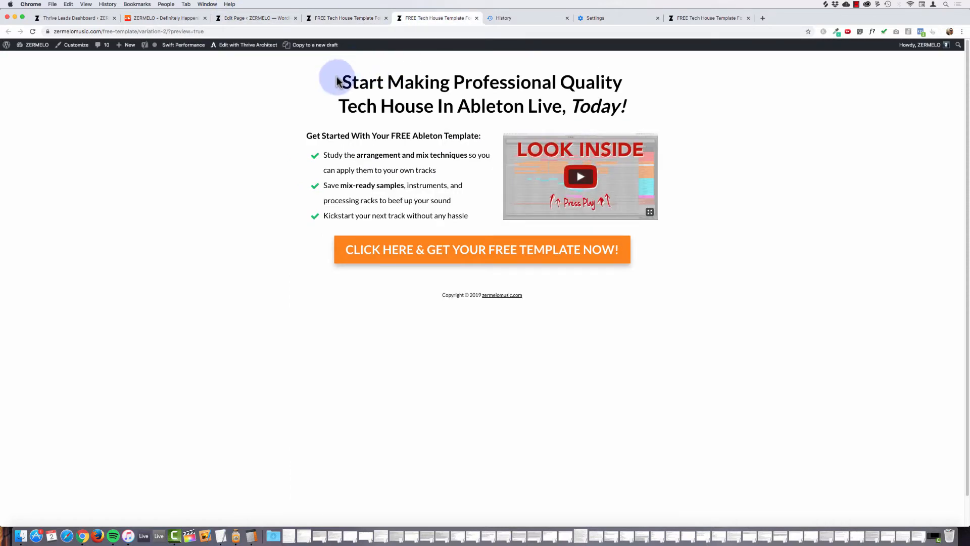
{"action": "left_click_drag", "start_coordinate": [336, 80], "coordinate": [736, 290]}
{"action": "left_click", "coordinate": [641, 302]}
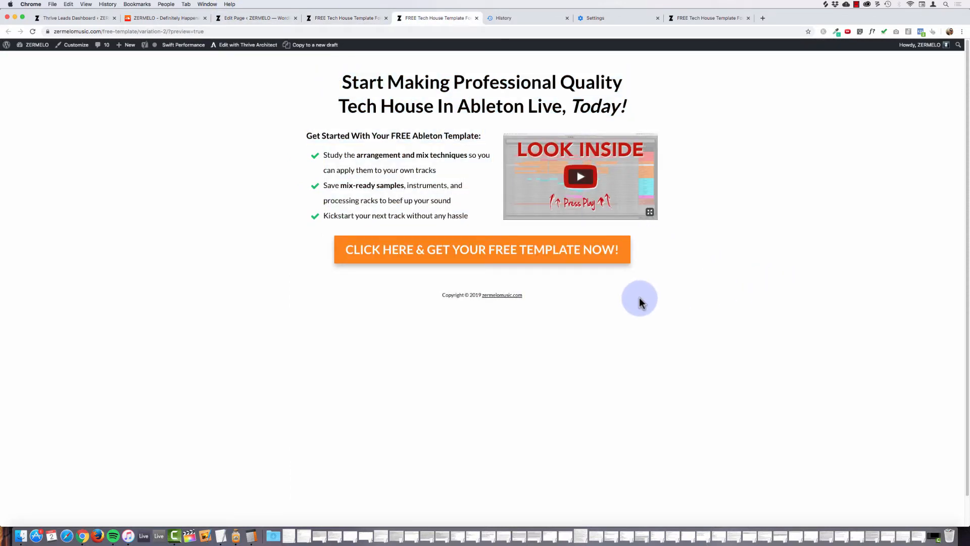
{"action": "left_click_drag", "start_coordinate": [344, 80], "coordinate": [581, 346]}
{"action": "left_click", "coordinate": [317, 85]}
{"action": "left_click", "coordinate": [581, 345]}
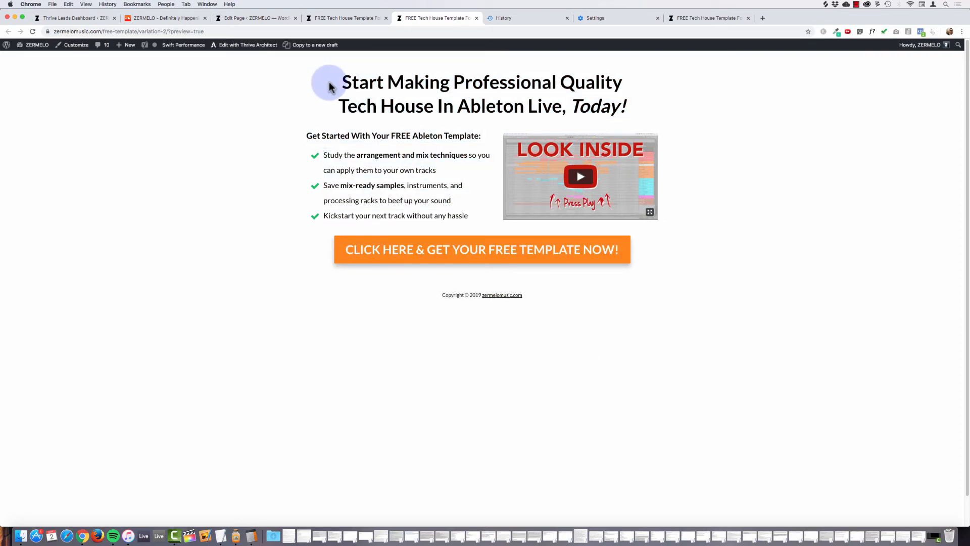
{"action": "left_click_drag", "start_coordinate": [336, 80], "coordinate": [604, 297]}
{"action": "left_click", "coordinate": [574, 298]}
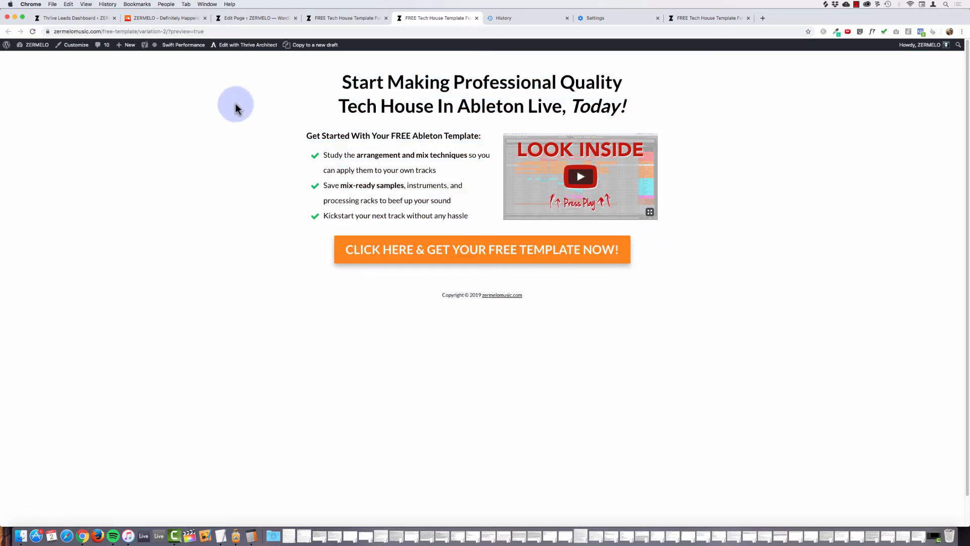
{"action": "left_click_drag", "start_coordinate": [331, 91], "coordinate": [505, 189]}
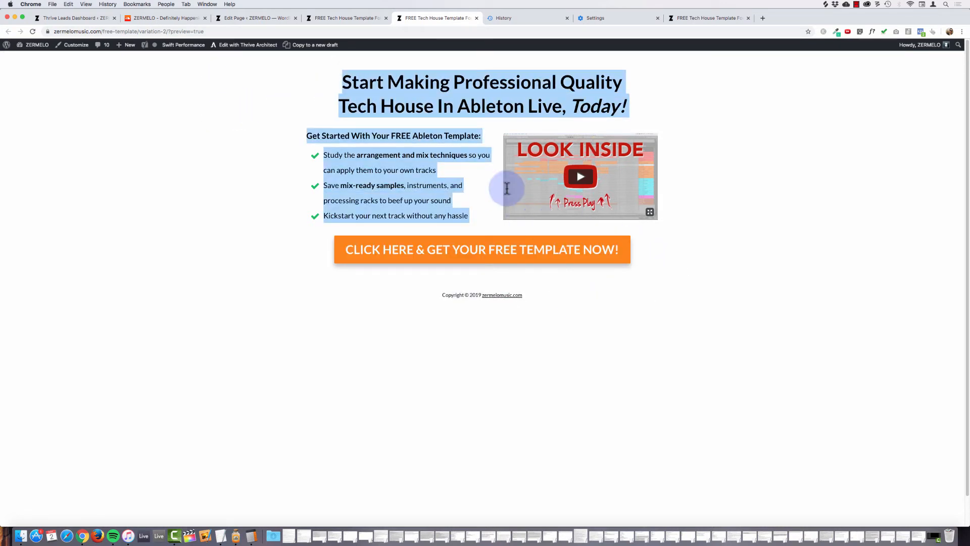
Compare the control page's copy and testimonials with Variation 2, and return to the A/B test overview
{"action": "left_click", "coordinate": [343, 19]}
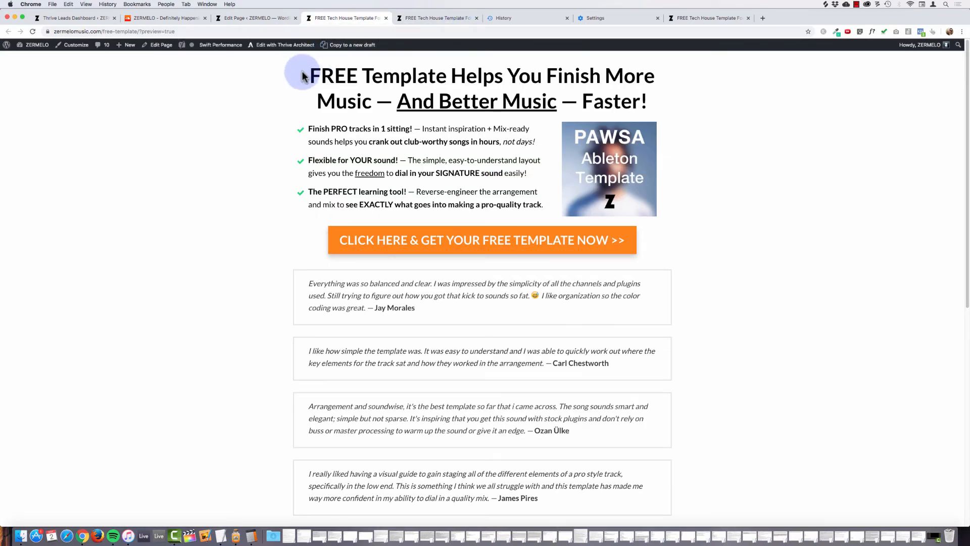
{"action": "left_click_drag", "start_coordinate": [303, 69], "coordinate": [625, 426]}
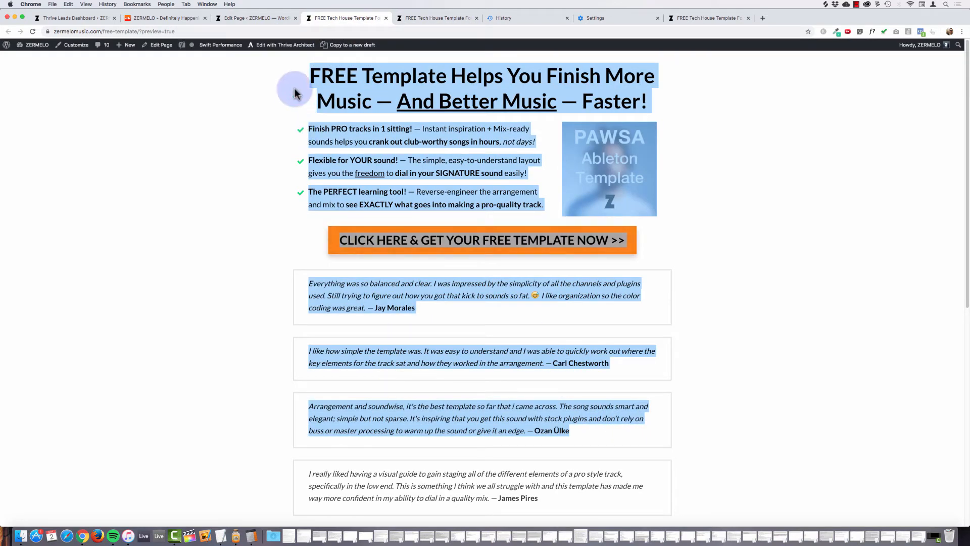
{"action": "left_click", "coordinate": [311, 69]}
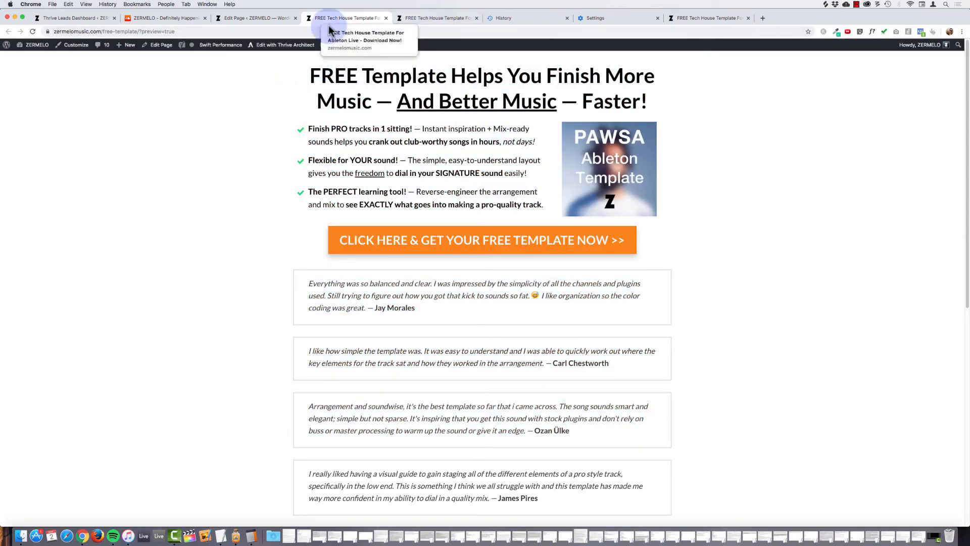
{"action": "left_click", "coordinate": [254, 20]}
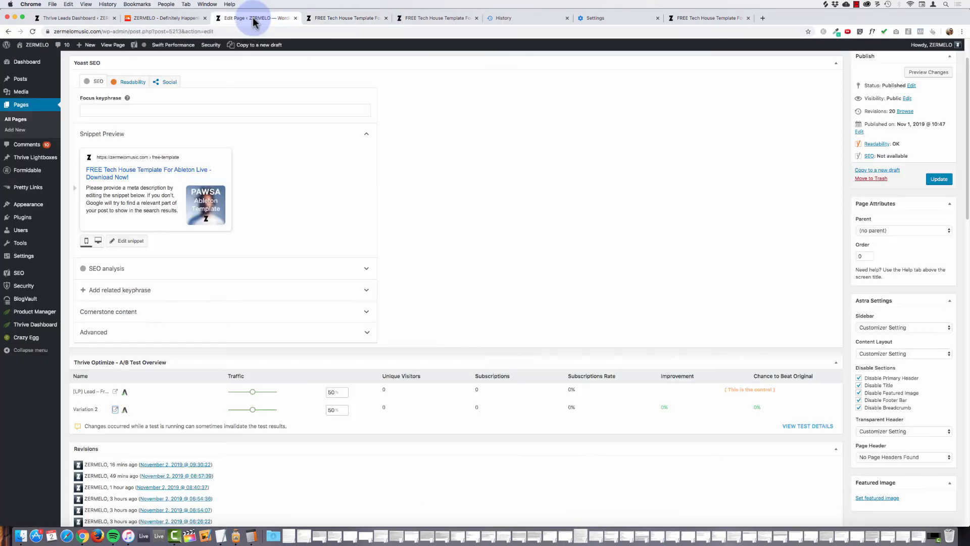
Submit the control page's free template opt-in form with a saved email address as a test subscription
{"action": "left_click", "coordinate": [346, 18]}
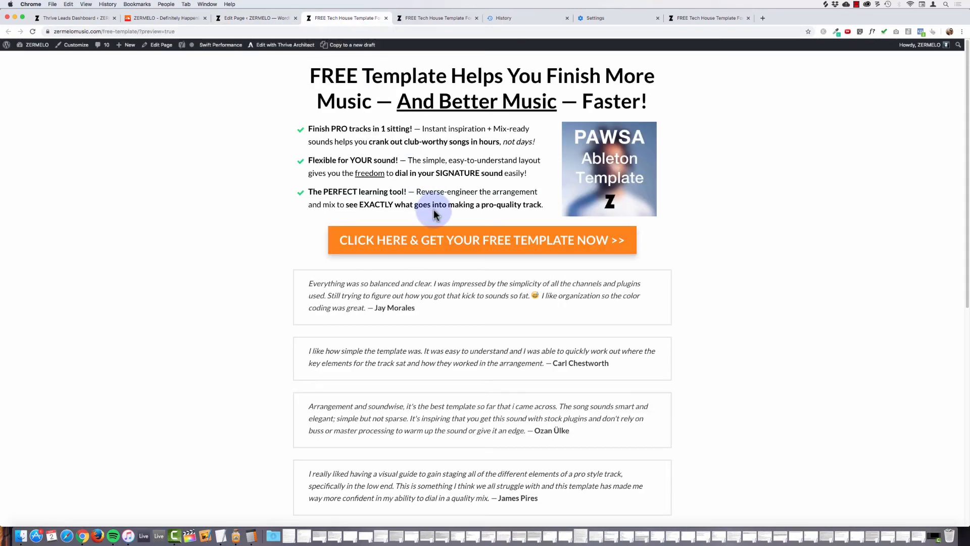
{"action": "left_click", "coordinate": [444, 237]}
{"action": "left_click", "coordinate": [460, 282]}
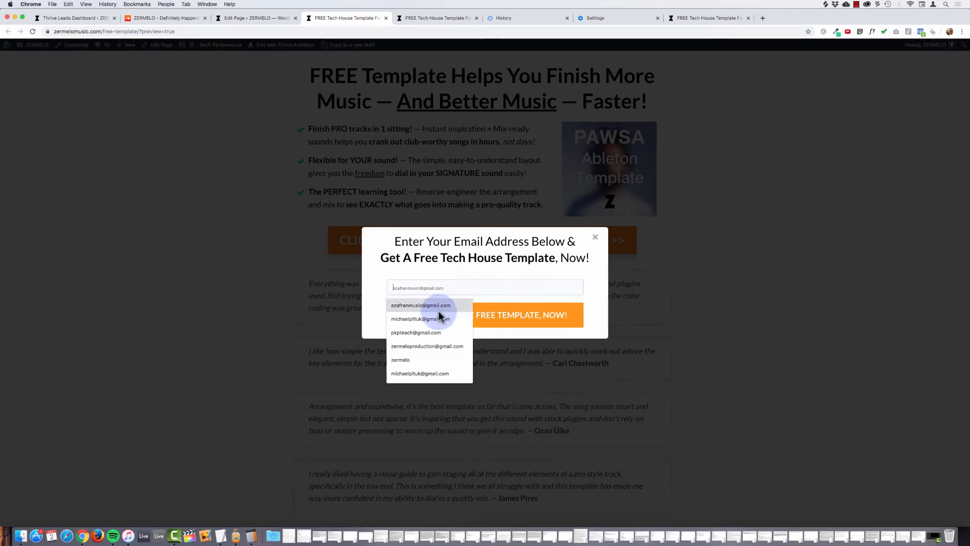
{"action": "left_click", "coordinate": [439, 307]}
{"action": "left_click", "coordinate": [500, 314]}
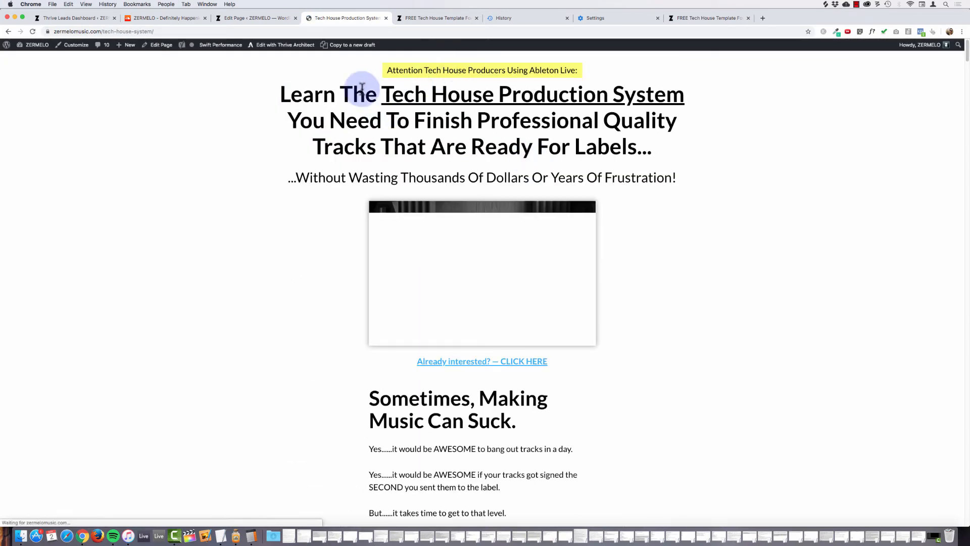
Look over the Tech House Production System page reached after opting in, and return to the A/B test overview
{"action": "left_click_drag", "start_coordinate": [377, 56], "coordinate": [318, 319]}
{"action": "left_click", "coordinate": [275, 299]}
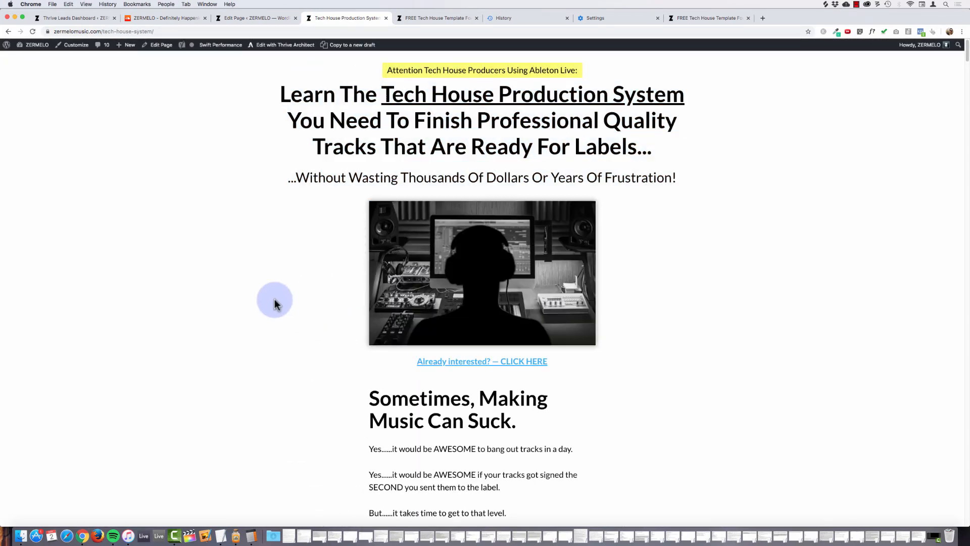
{"action": "left_click", "coordinate": [252, 18]}
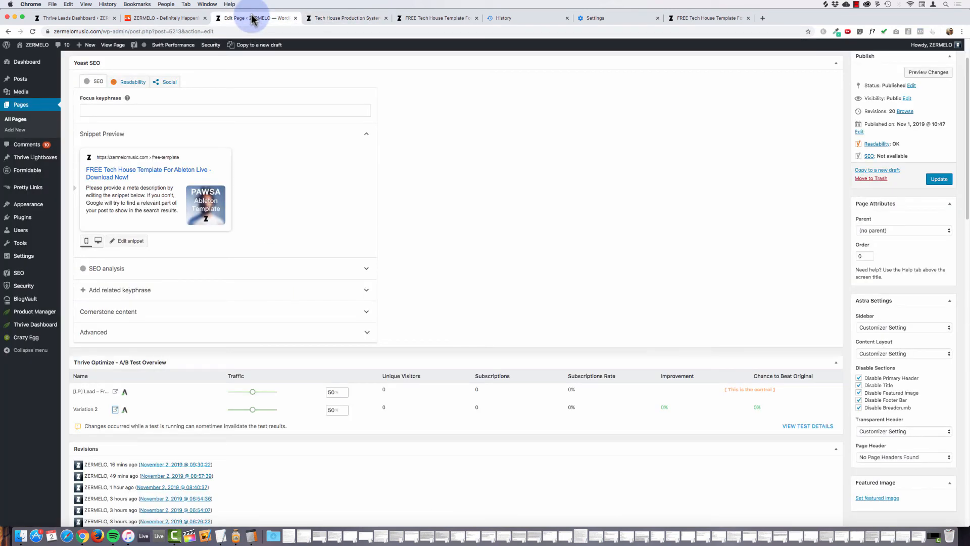